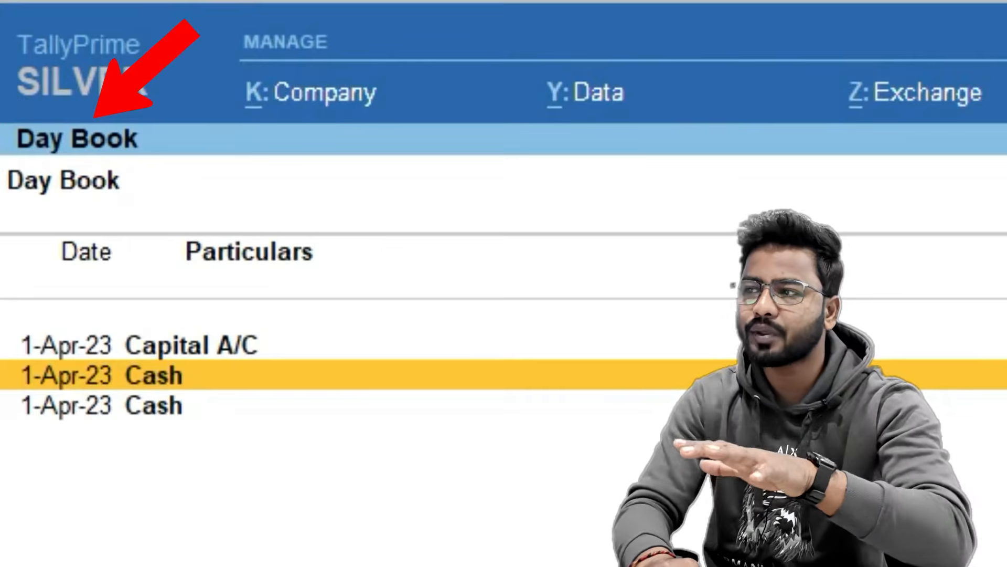
# Open voucher entry, switch to a sales voucher and choose Cash as the party account
pyautogui.press('Return')
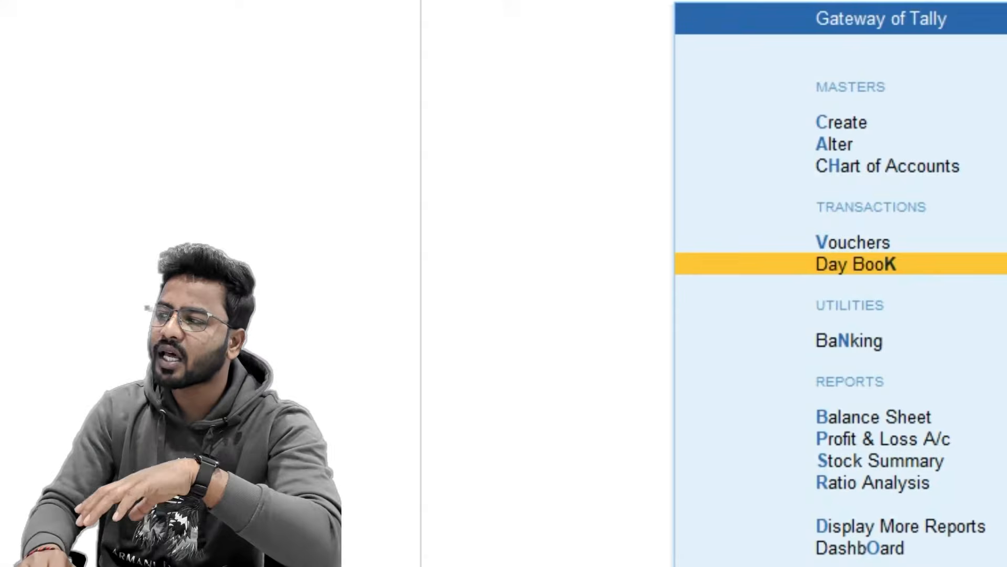
pyautogui.press('Up')
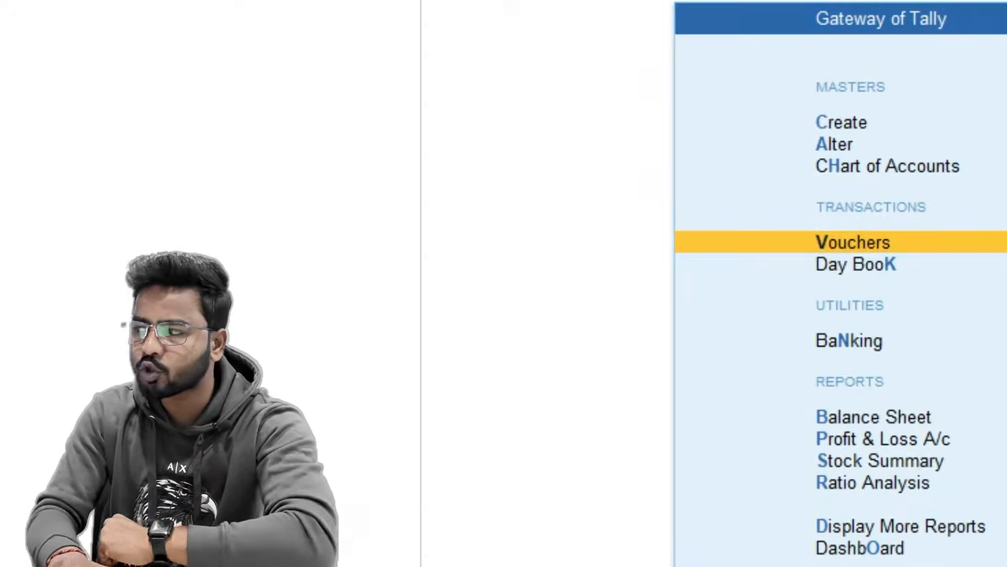
pyautogui.press('Return')
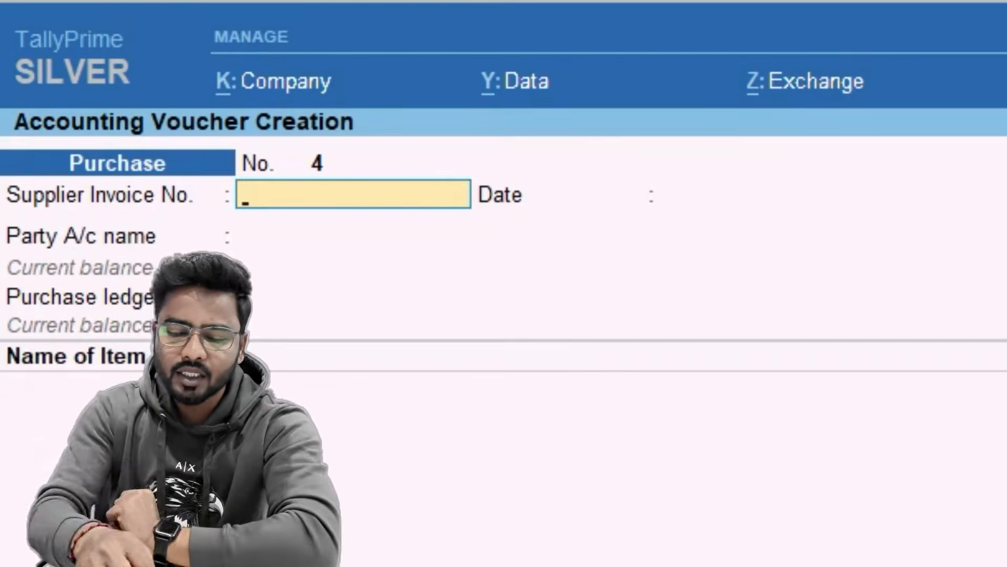
pyautogui.press('F8')
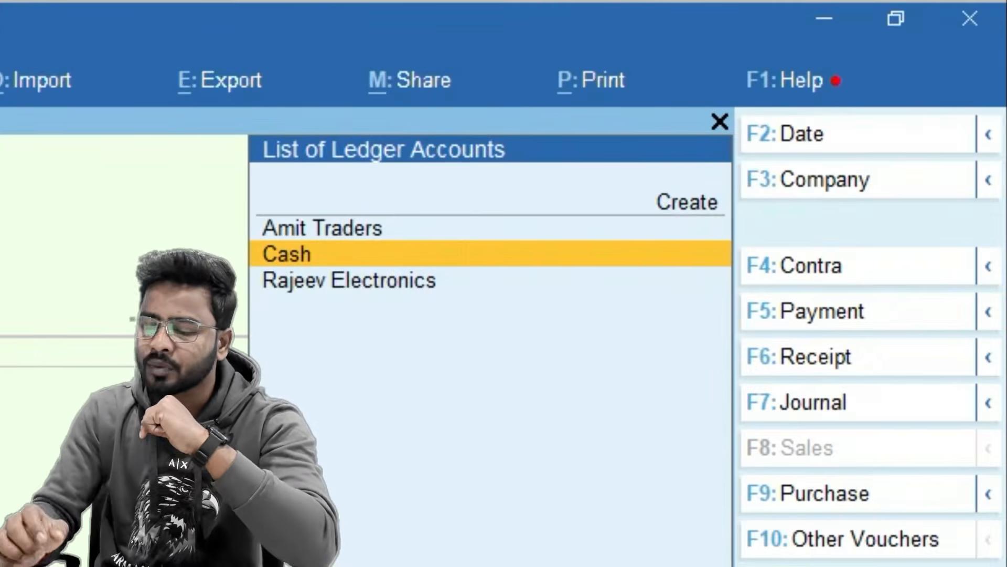
pyautogui.press('Return')
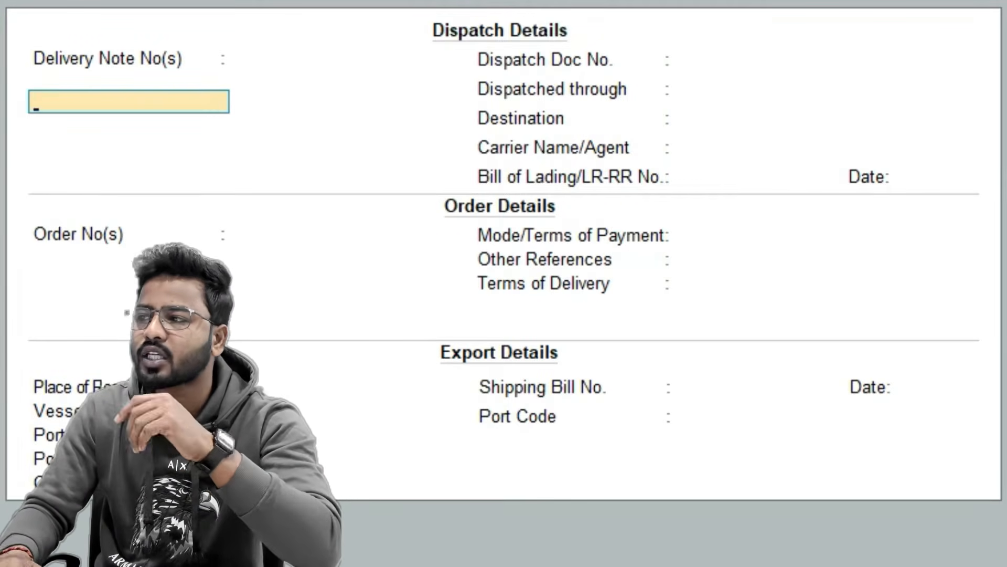
# Enter delivery note number 1 dated 1-Apr-23 in the dispatch details
pyautogui.write('1')
pyautogui.press('Return')
pyautogui.press('Return')
pyautogui.press('Return')
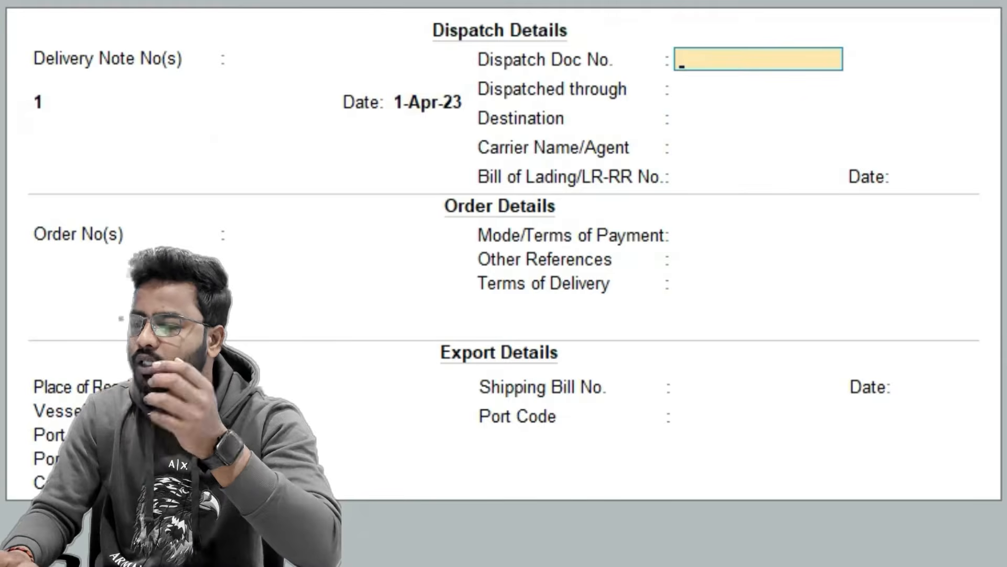
# Set dispatch document number 101, dispatched through Noida and destination Greater Noida, leaving the carrier and bill of lading fields blank
pyautogui.write('101')
pyautogui.press('Return')
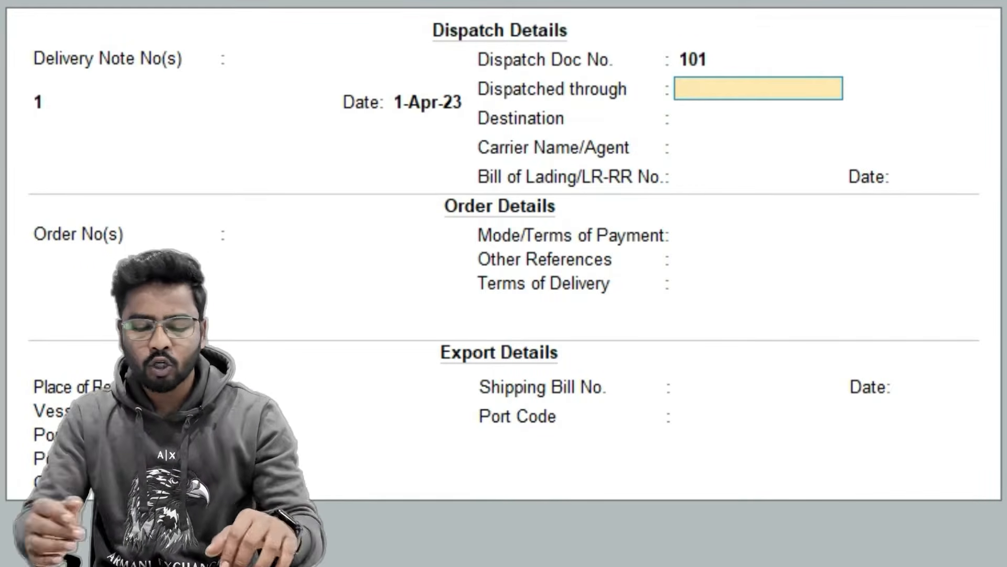
pyautogui.write('Noida')
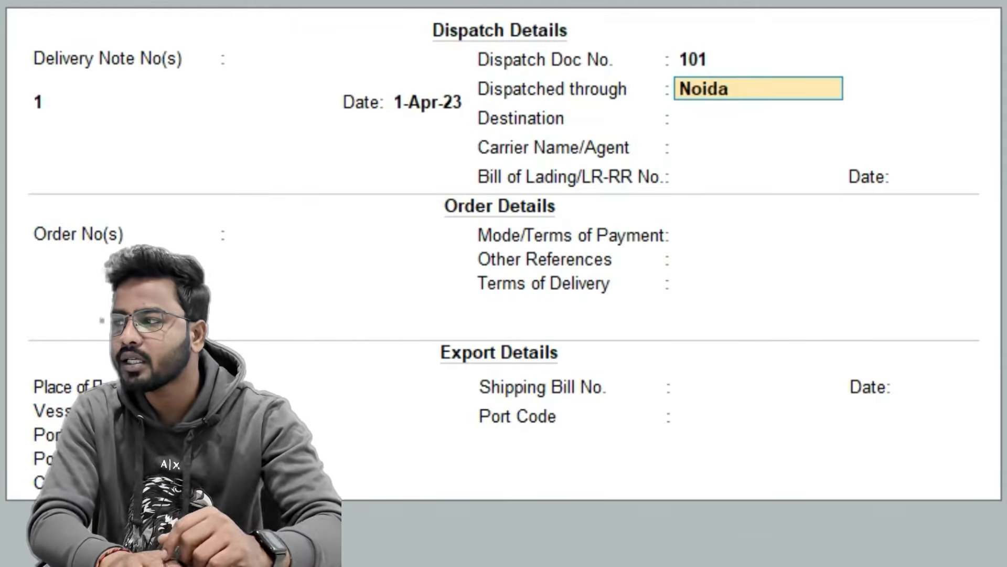
pyautogui.press('Return')
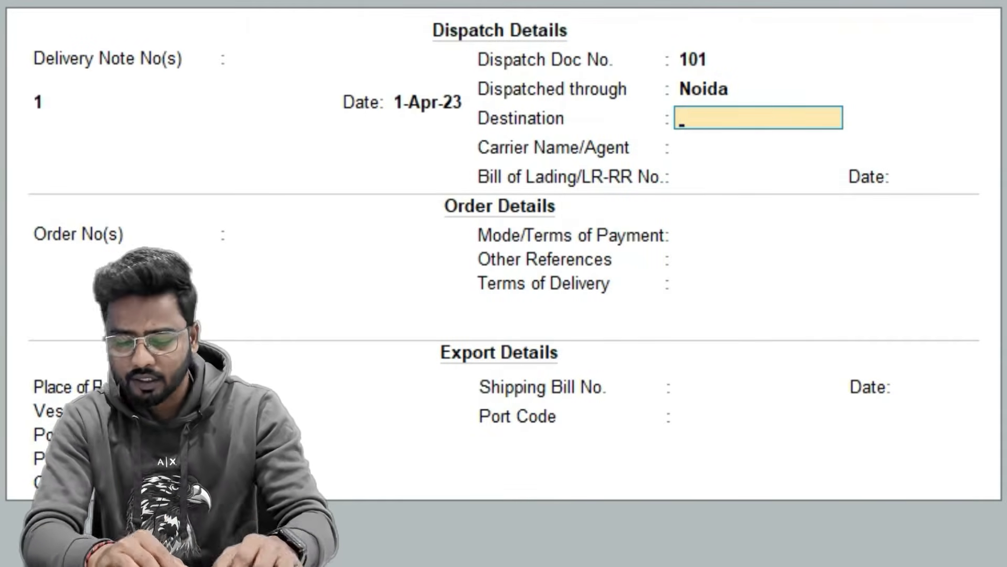
pyautogui.write('G')
pyautogui.write('ter Noida')
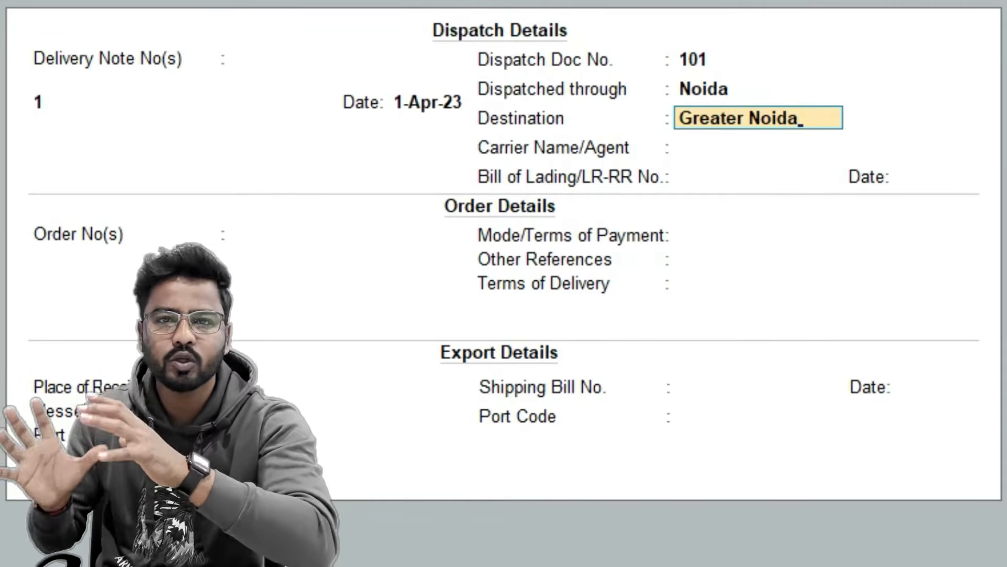
pyautogui.press('Return')
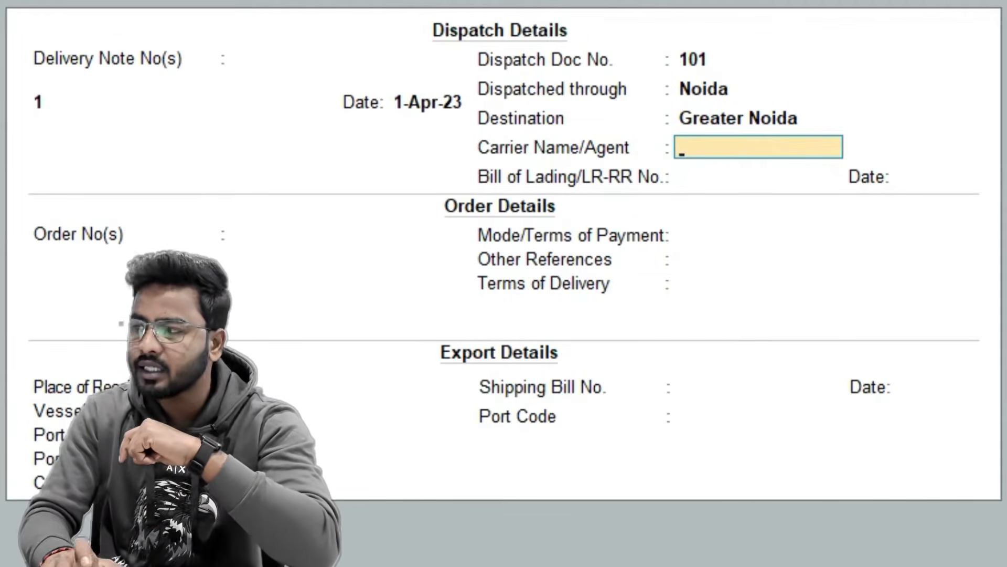
pyautogui.press('Return')
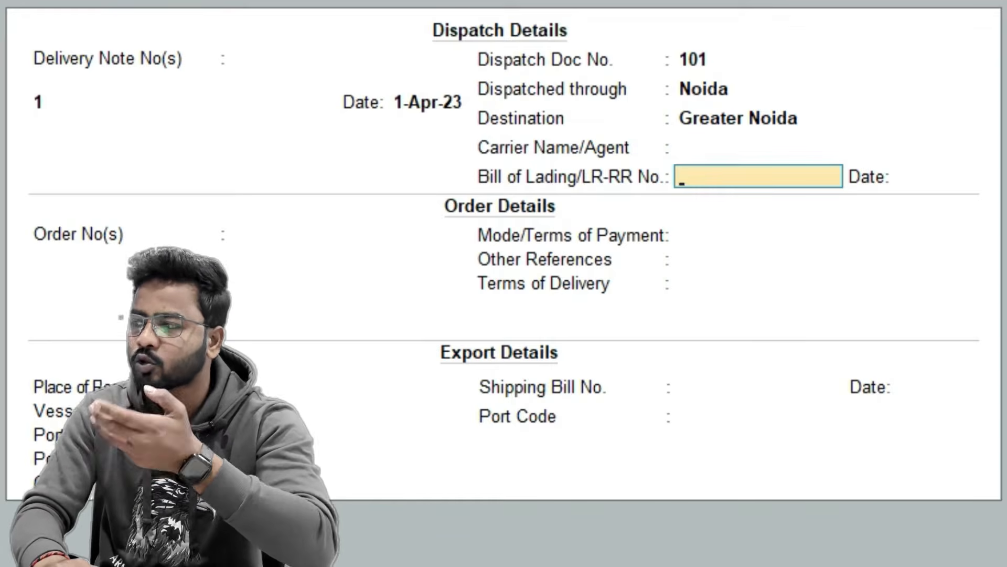
pyautogui.press('Return')
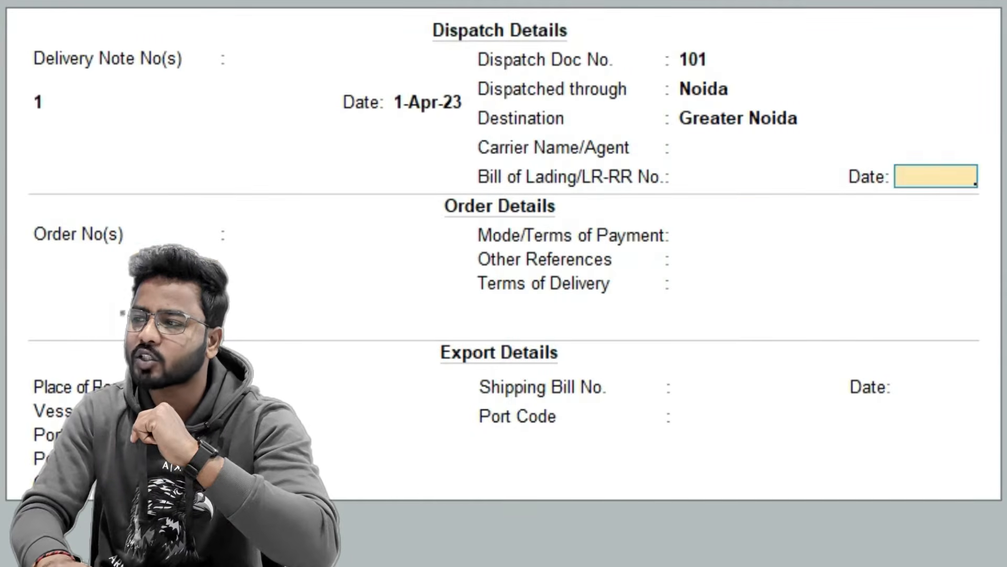
pyautogui.press('Return')
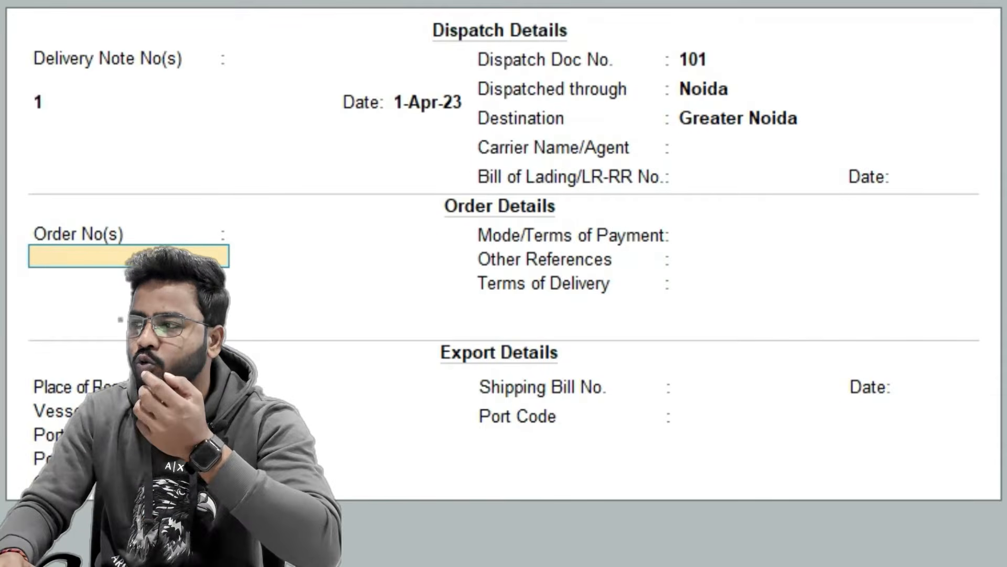
# Enter the order number dated 1-Apr-23 and payment terms COD, leaving other references and terms of delivery blank
pyautogui.write('1')
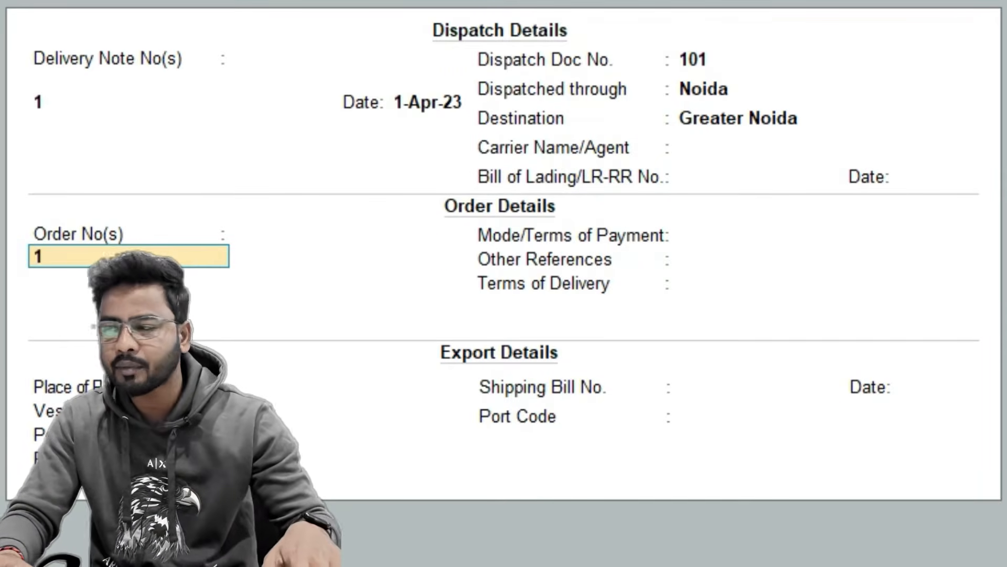
pyautogui.press('Return')
pyautogui.press('Return')
pyautogui.press('Return')
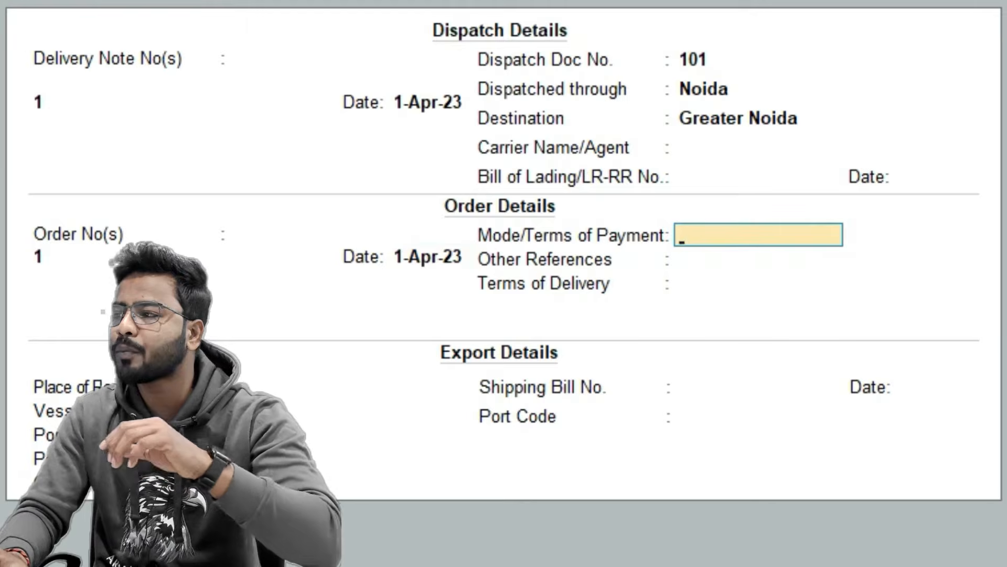
pyautogui.write('COD')
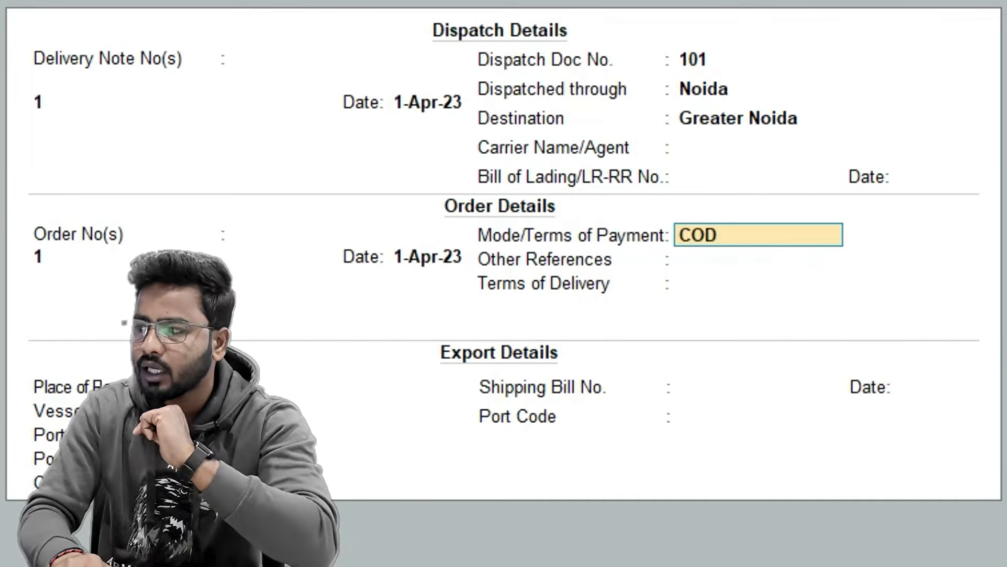
pyautogui.press('Return')
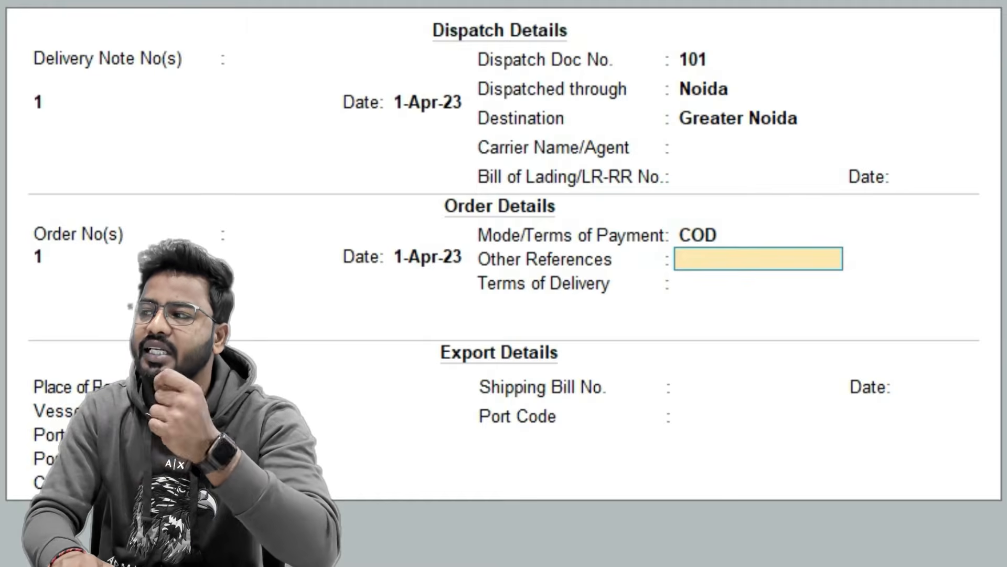
pyautogui.press('Return')
pyautogui.press('Return')
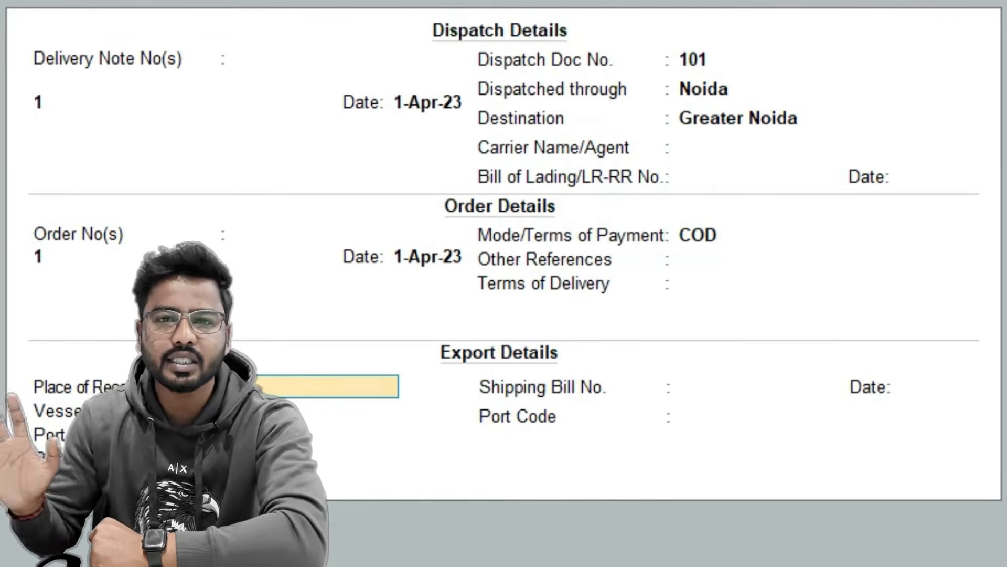
# Leave the export details blank and proceed to the buyer's party details
pyautogui.press('Return')
pyautogui.press('Return')
pyautogui.press('Return')
pyautogui.press('Return')
pyautogui.press('Return')
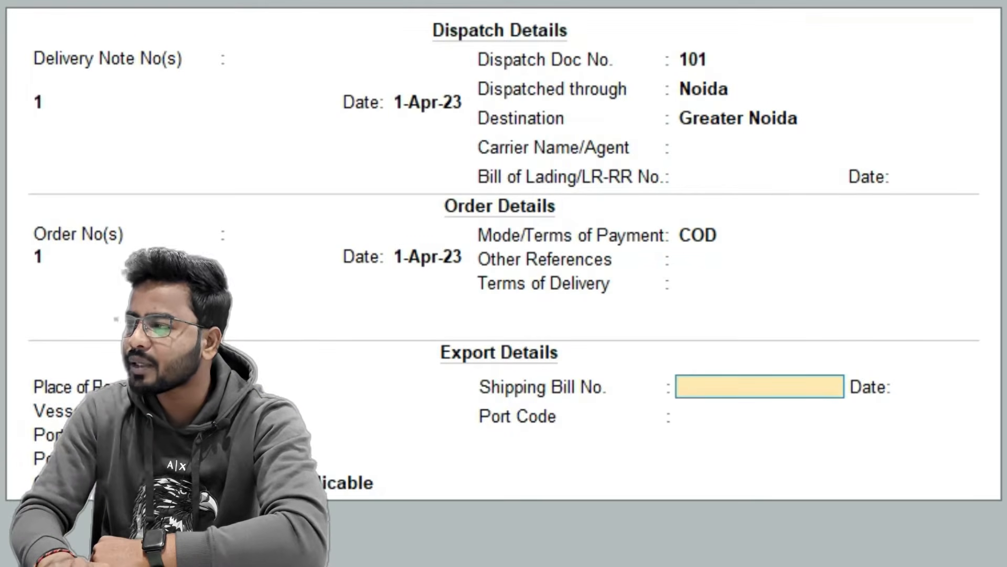
pyautogui.press('Return')
pyautogui.press('Return')
pyautogui.press('Return')
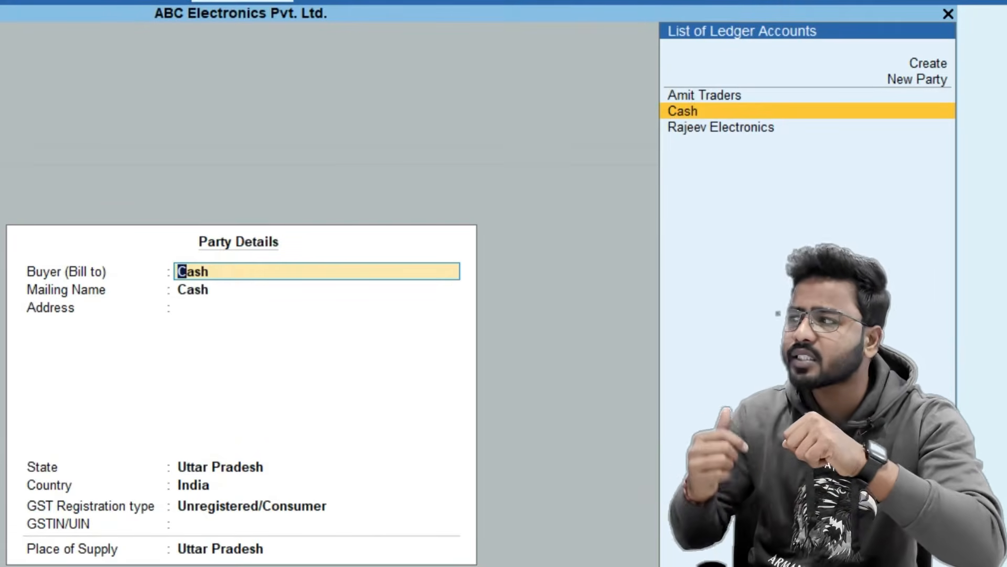
# Start creating a new buyer ledger from the party details and name it Rajesh Traders, without an alias
pyautogui.press('Up')
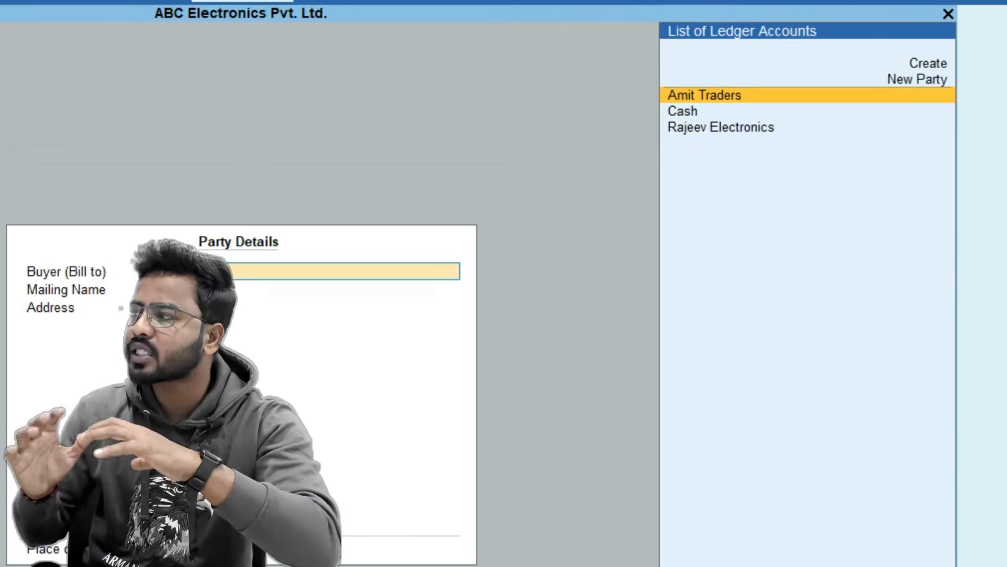
pyautogui.press('Up')
pyautogui.press('Up')
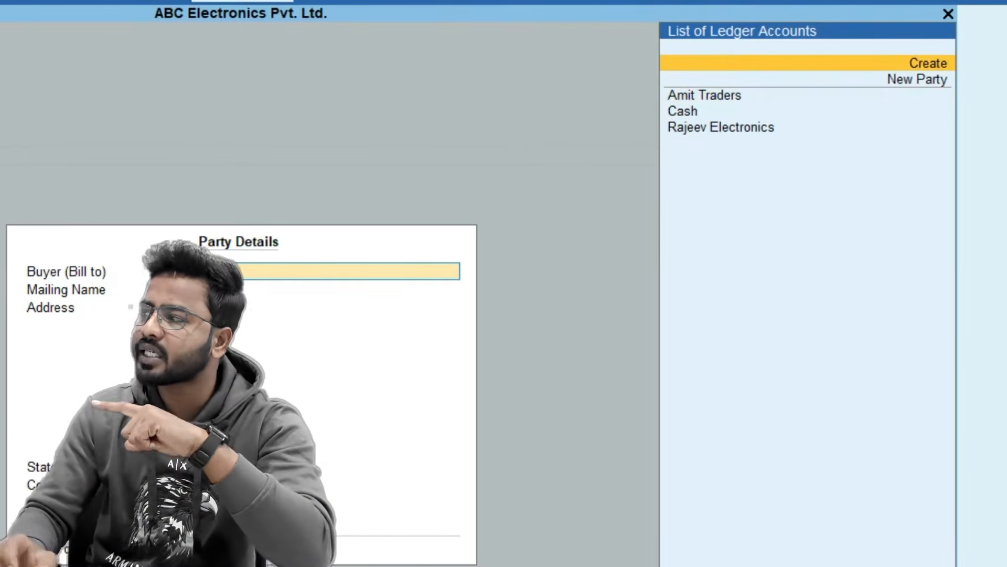
pyautogui.press('Return')
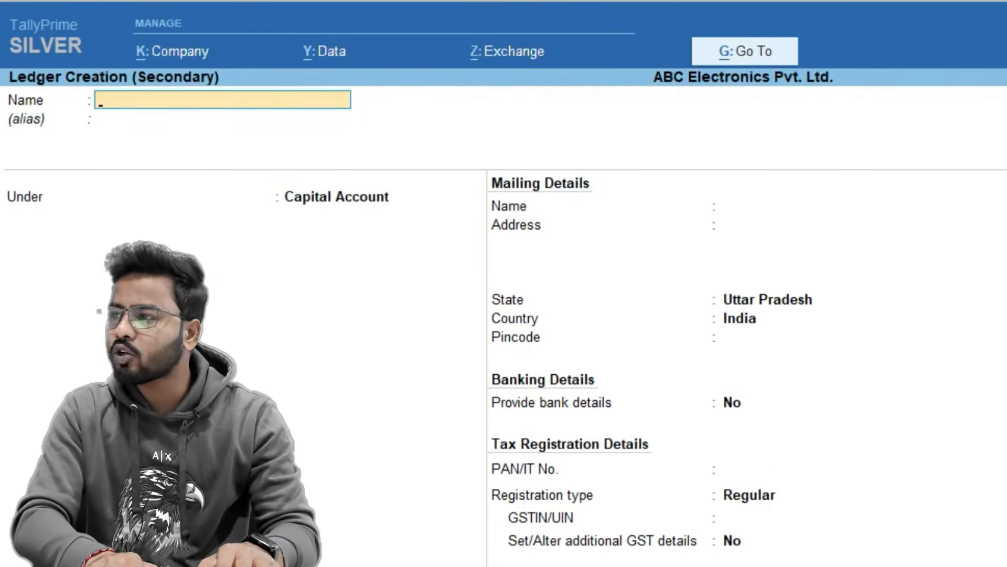
pyautogui.write('R')
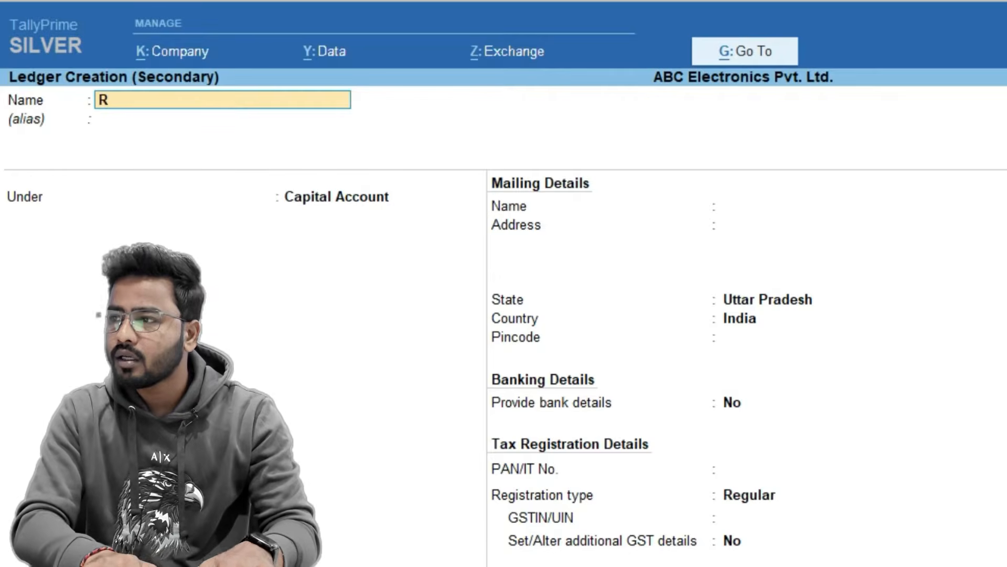
pyautogui.write('ajesh Traders')
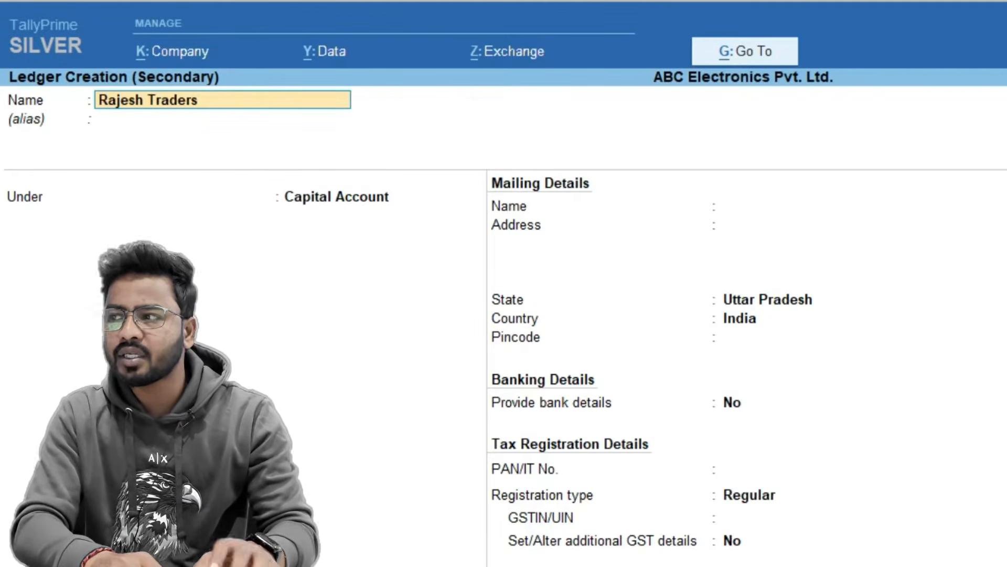
pyautogui.press('Return')
pyautogui.press('Return')
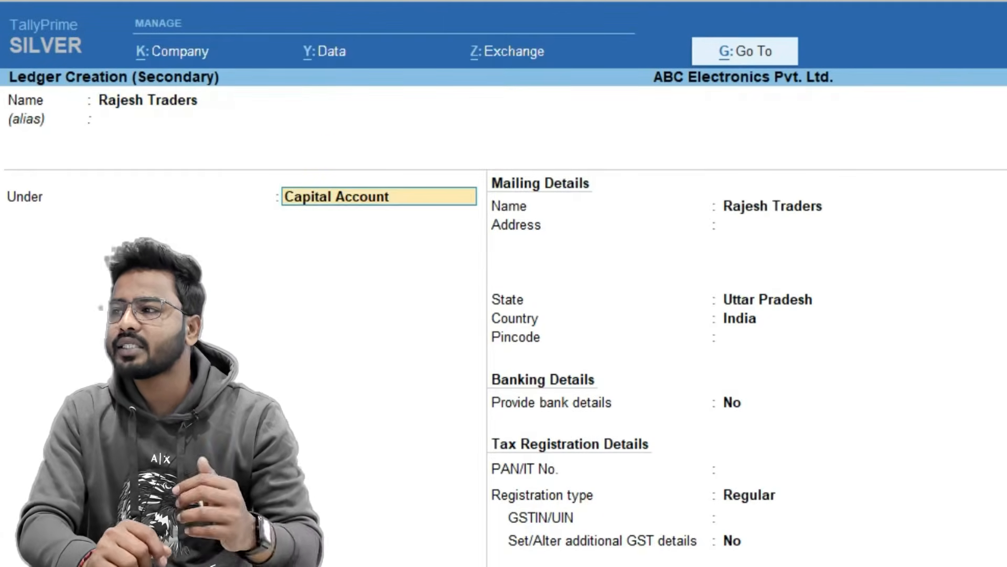
# Put the ledger under Sundry Debtors, accepting the default bill-by-bill and credit settings and the mailing name
pyautogui.write('Sundr')
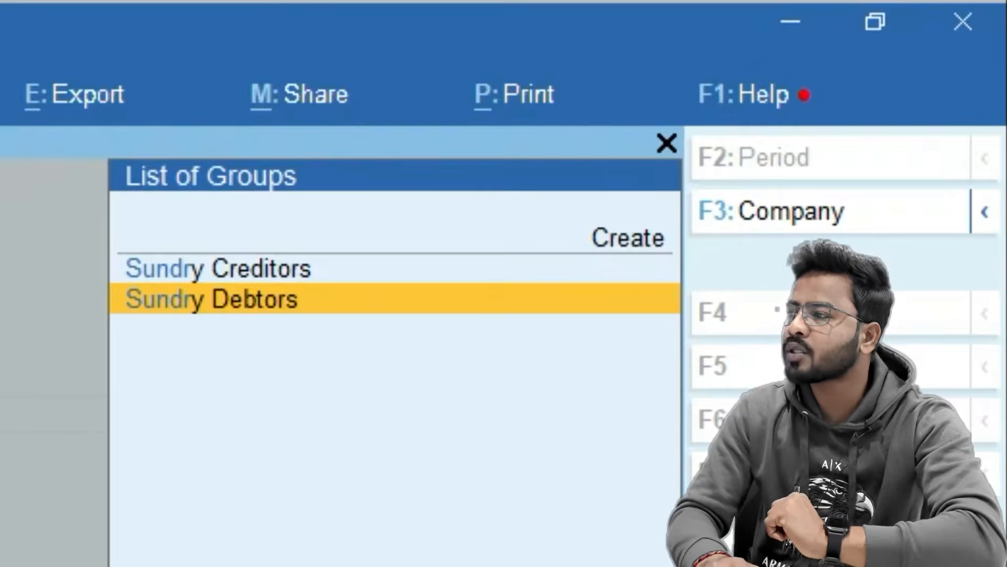
pyautogui.press('Return')
pyautogui.press('Return')
pyautogui.press('Return')
pyautogui.press('Return')
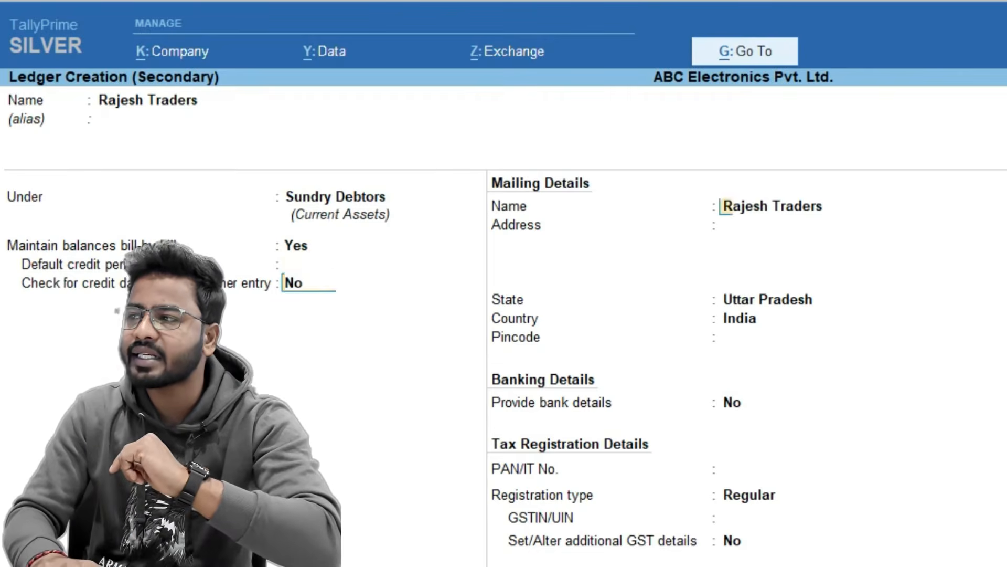
pyautogui.press('Return')
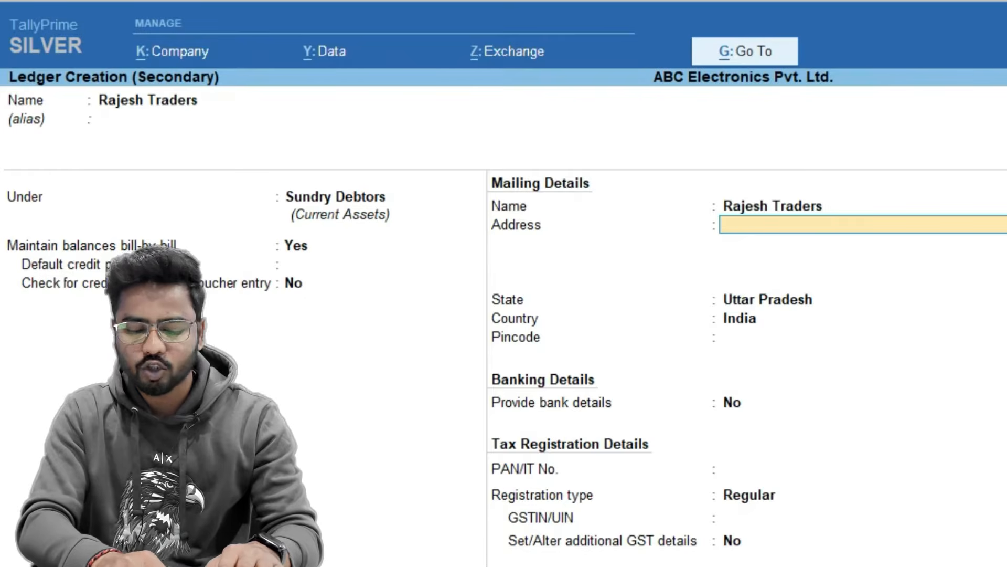
# Fill in the ledger's postal address, accept the preset state and country, and leave the pincode blank
pyautogui.write('Yusufpur Chak Sab')
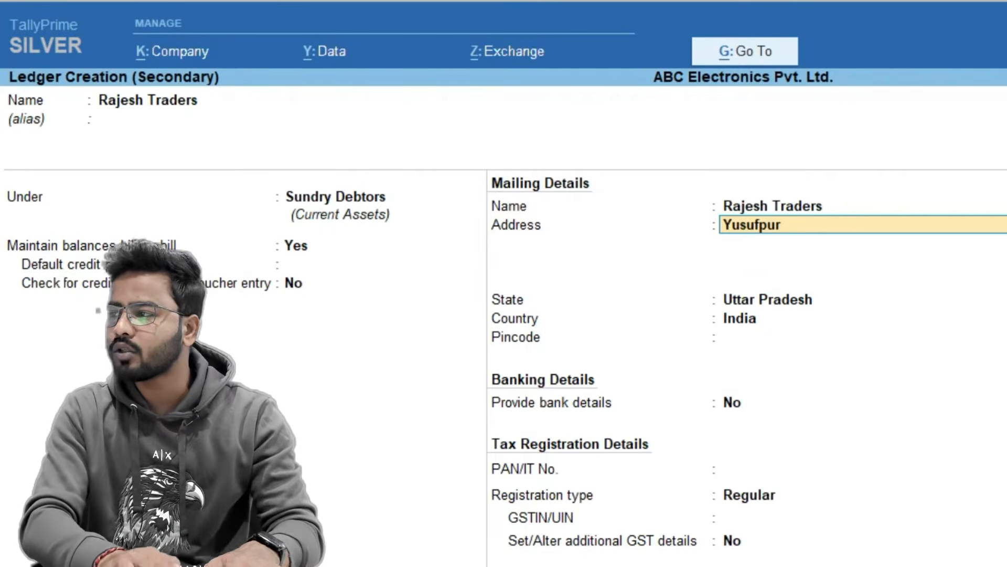
pyautogui.write('eri')
pyautogui.press('Return')
pyautogui.write('Greater Noida')
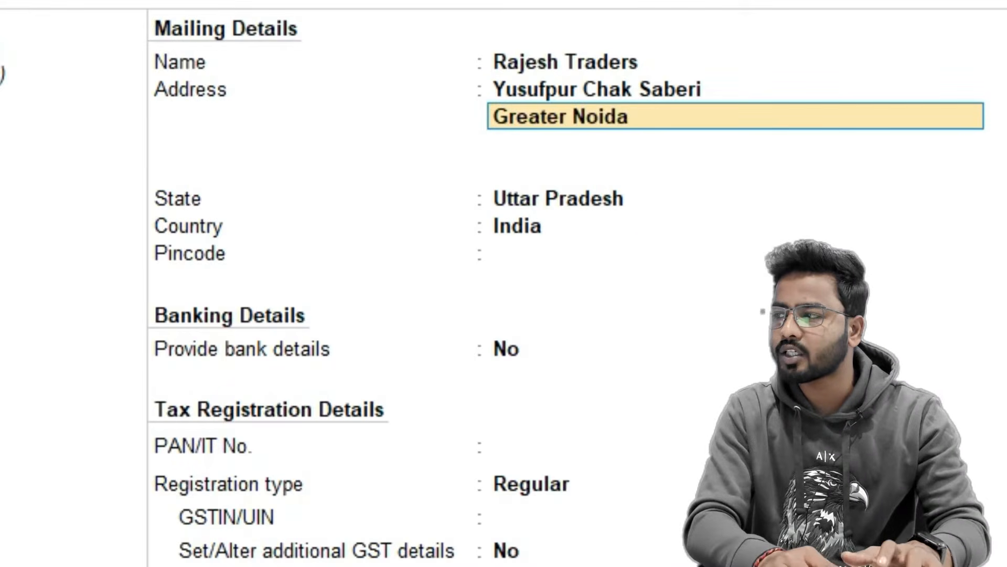
pyautogui.press('Return')
pyautogui.write('UP 201009')
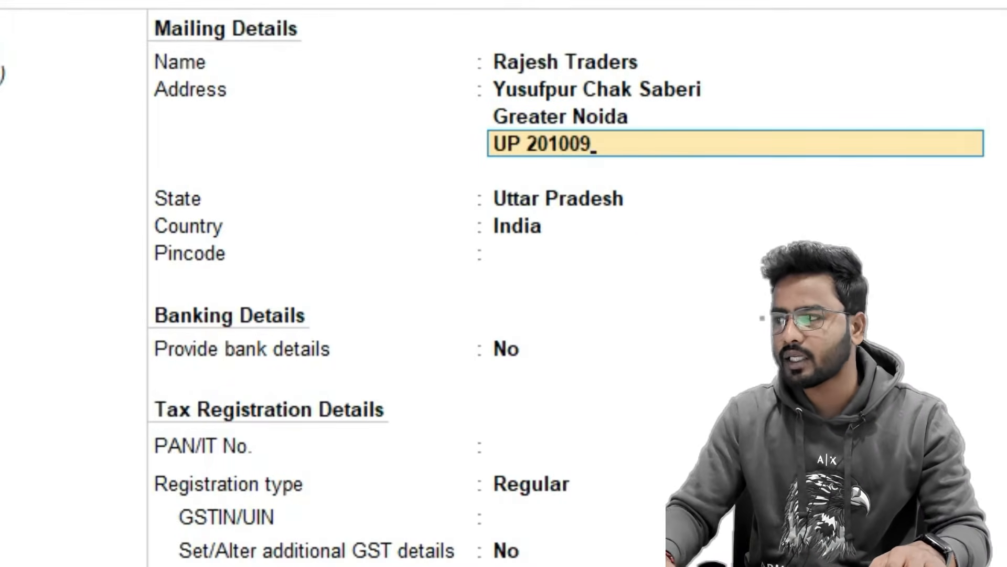
pyautogui.press('Return')
pyautogui.press('Return')
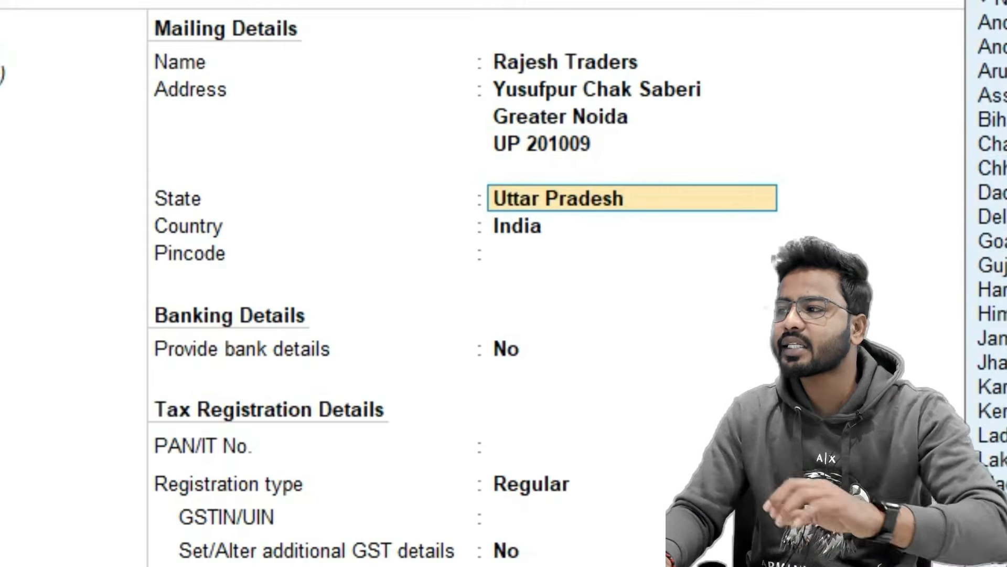
pyautogui.press('Return')
pyautogui.press('Return')
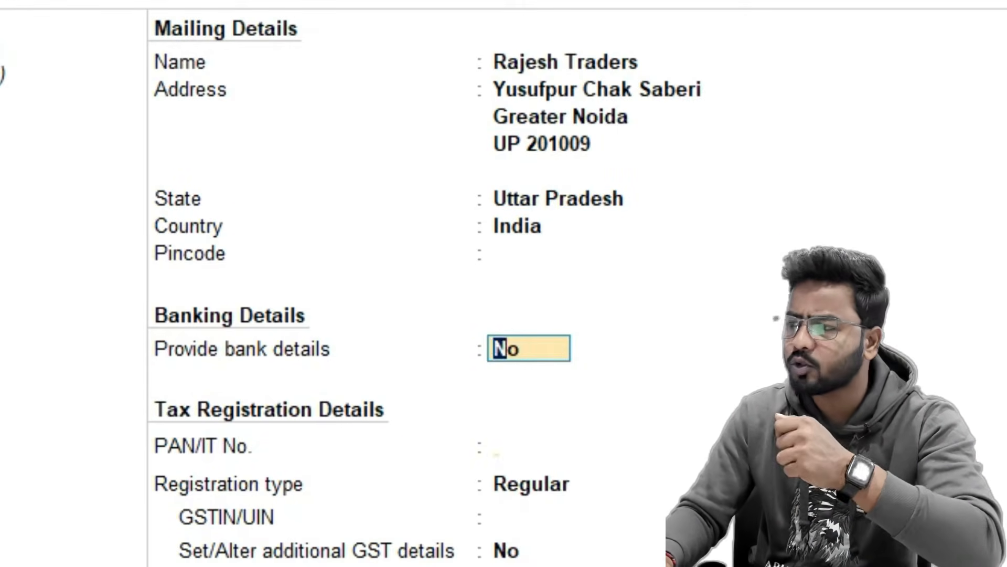
# Decline bank details, leave the PAN/IT number blank, and keep the GST registration type as Regular
pyautogui.press('Return')
pyautogui.press('Return')
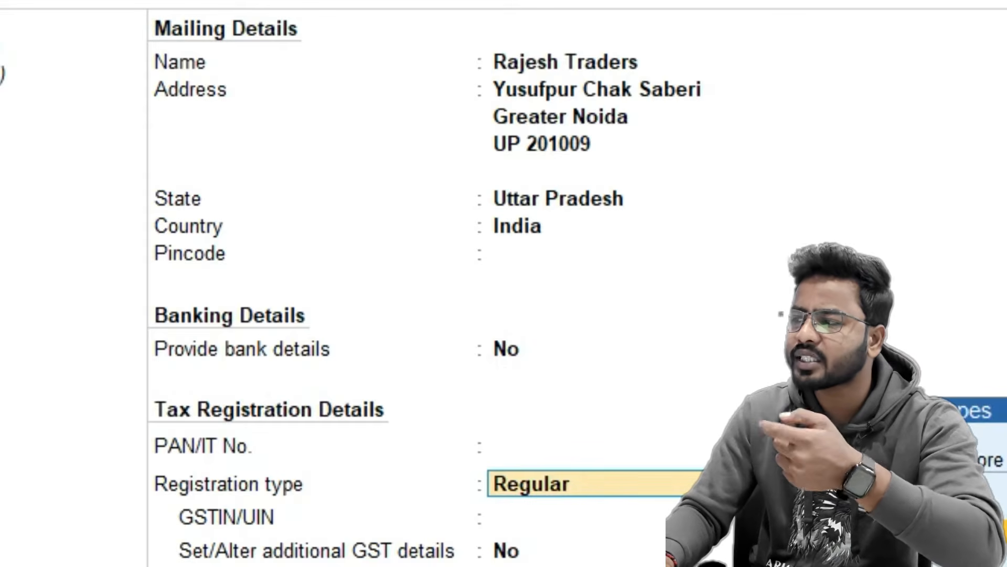
pyautogui.press('Return')
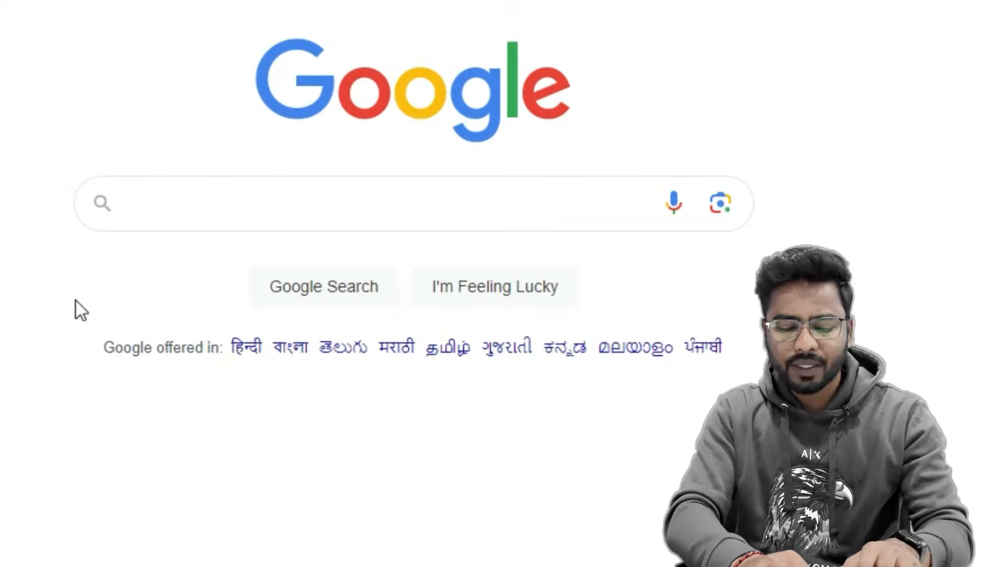
# Switch to Google in the browser, search for "gst number for testing" and narrow the query to "up gst number for testing"
pyautogui.write('gst n')
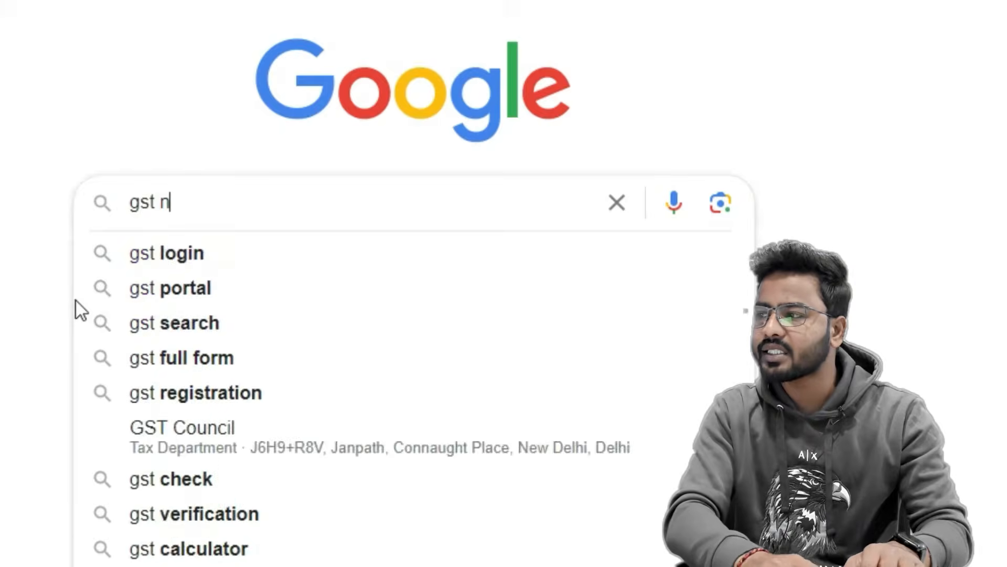
pyautogui.write('umber for te')
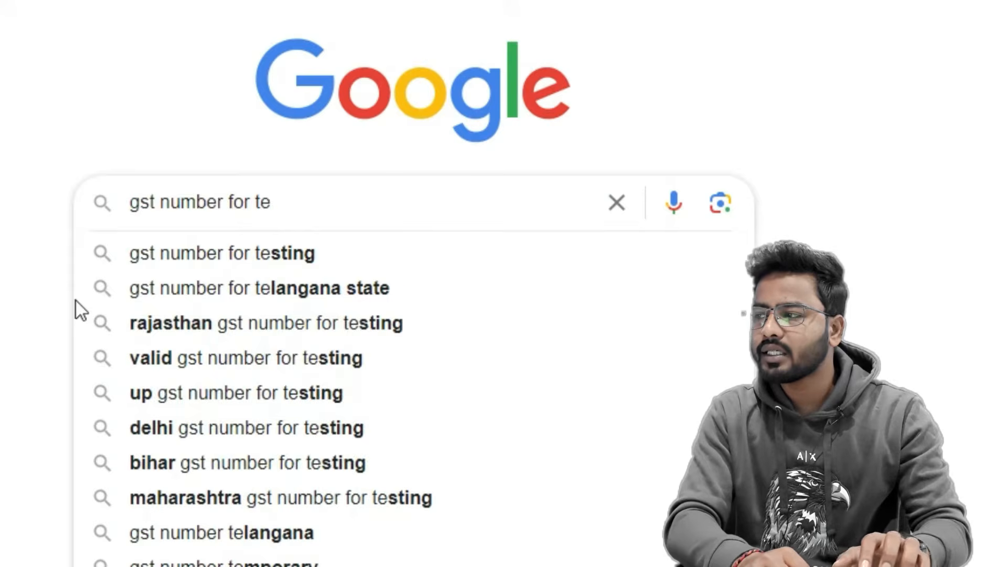
pyautogui.write('sting')
pyautogui.press('Return')
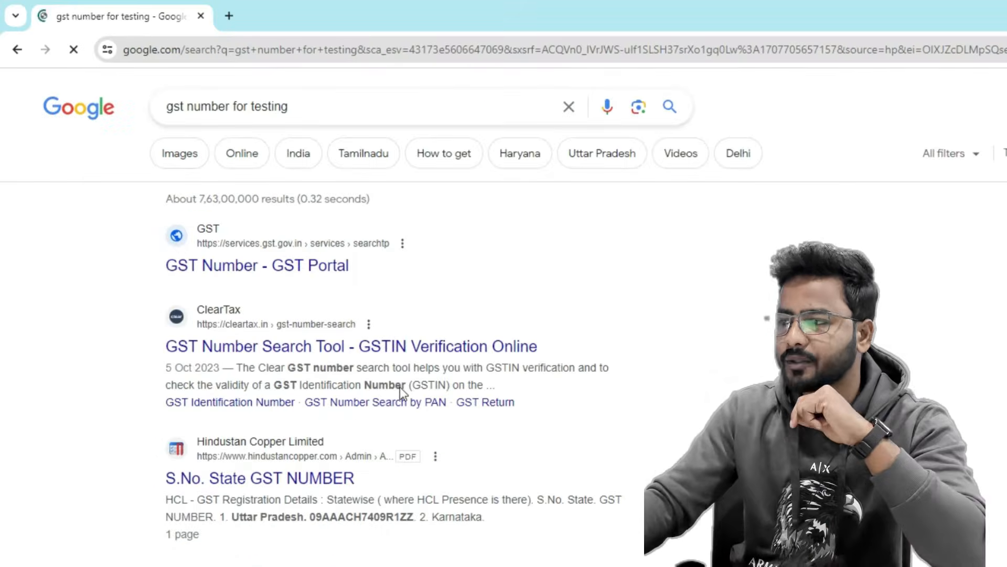
pyautogui.click(184, 121)
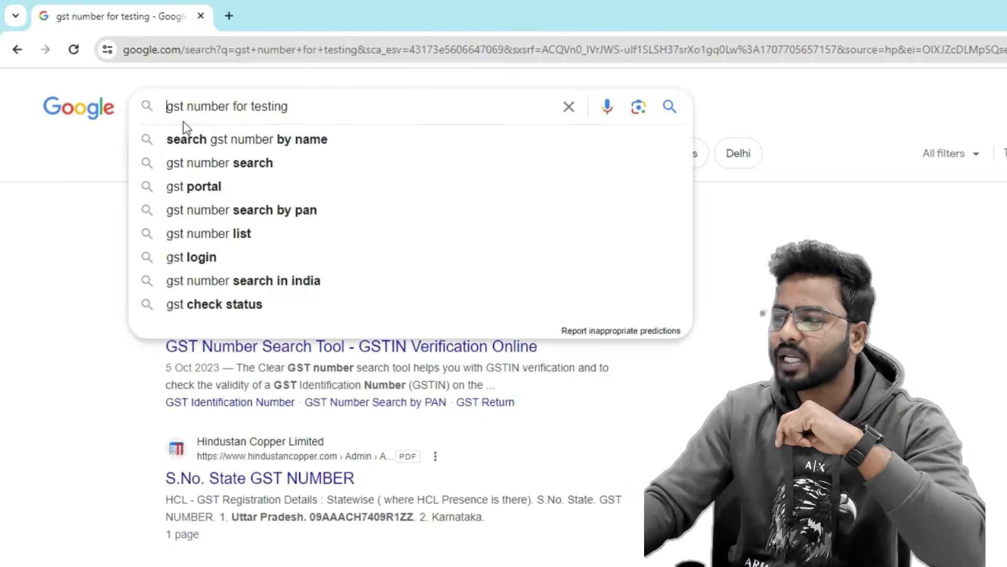
pyautogui.write('up')
pyautogui.press('Return')
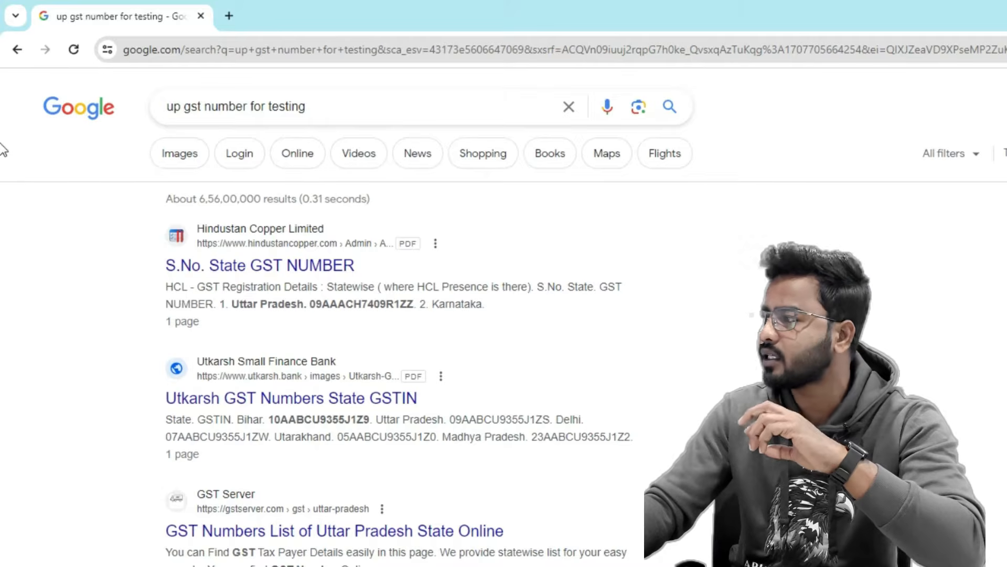
# Copy the Uttar Pradesh GSTIN from the Utkarsh Small Finance Bank search result
pyautogui.scroll(-2, 3, 157)
pyautogui.scroll(-2, 3, 173)
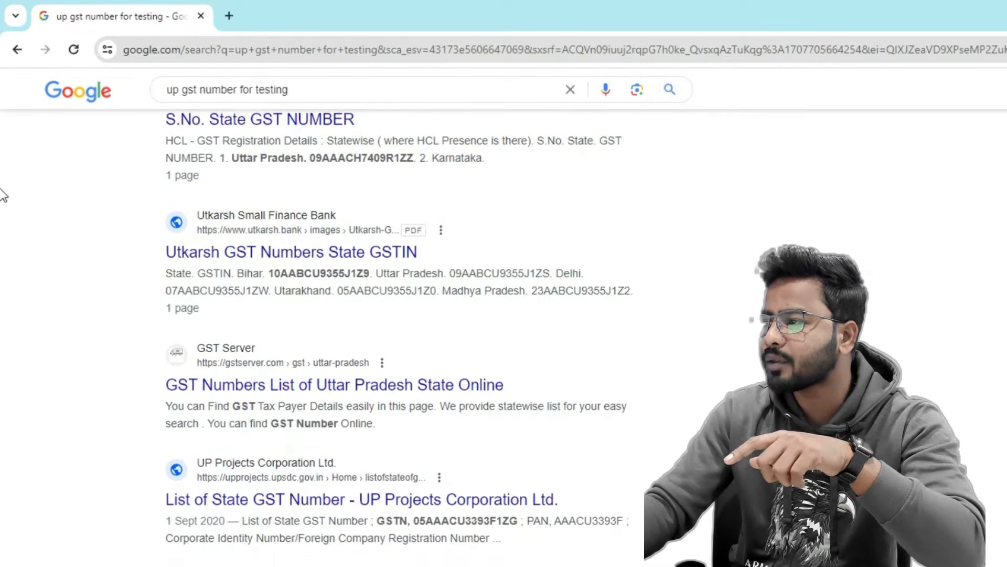
pyautogui.scroll(1, 3, 189)
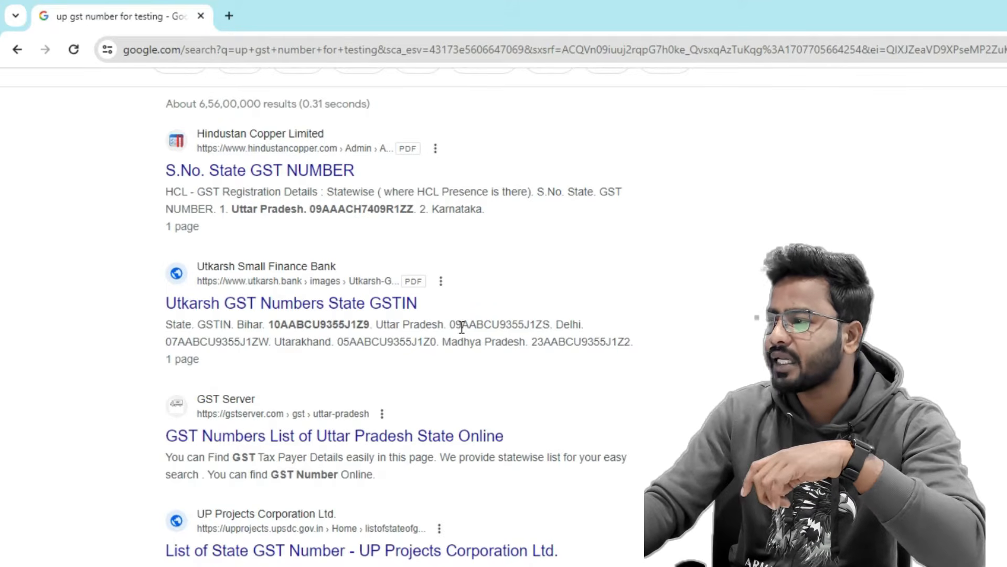
pyautogui.moveTo(450, 324); pyautogui.dragTo(550, 324)
pyautogui.hotkey('ctrl', 'c')
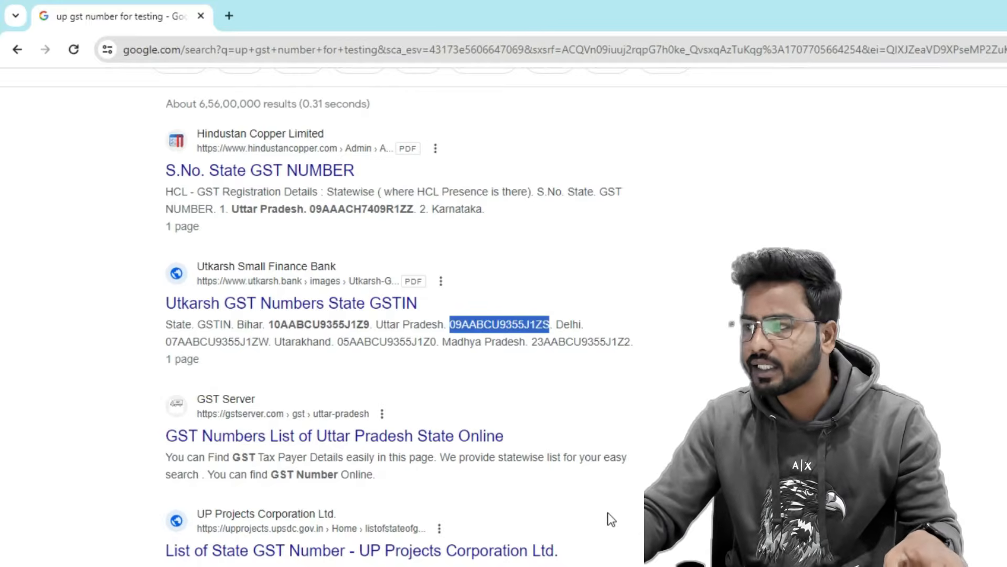
# Return to TallyPrime, paste the copied number as the ledger's GSTIN/UIN, leave additional GST details at No, and save the ledger
pyautogui.hotkey('alt', 'Tab')
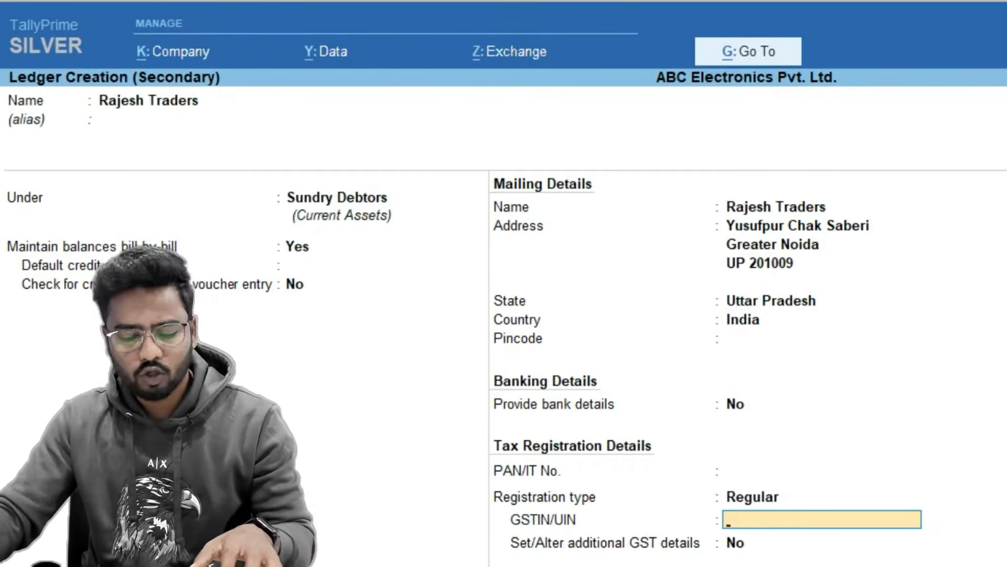
pyautogui.hotkey('ctrl', 'v')
pyautogui.press('Return')
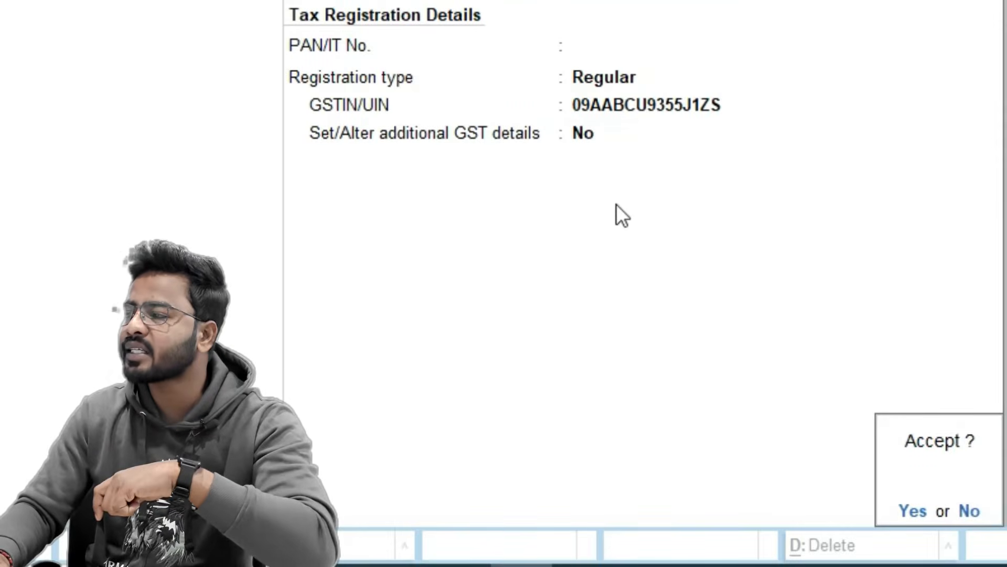
pyautogui.press('Return')
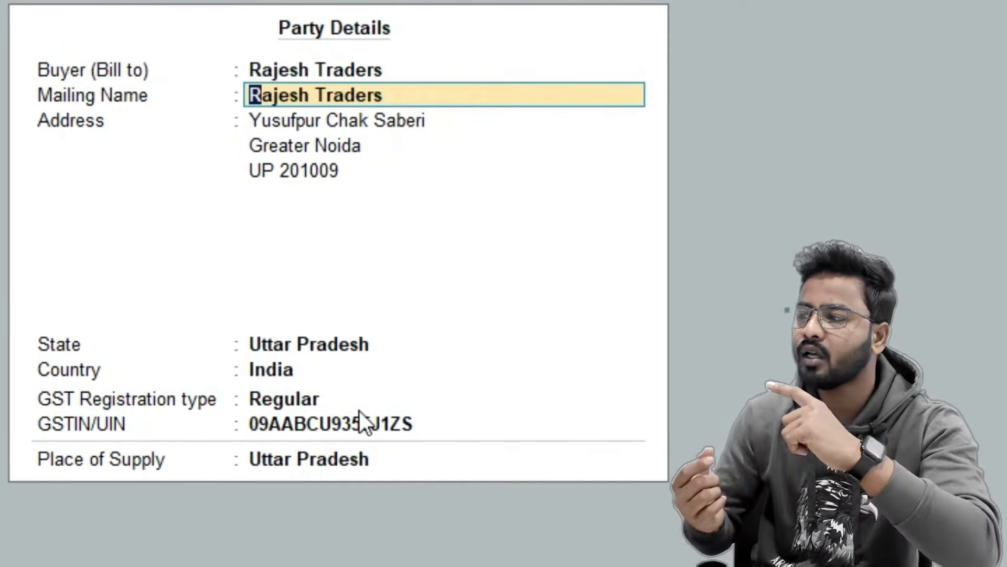
# Keep Rajesh Traders as the buyer and accept the prefilled mailing, address, GST registration and place-of-supply details
pyautogui.press('Escape')
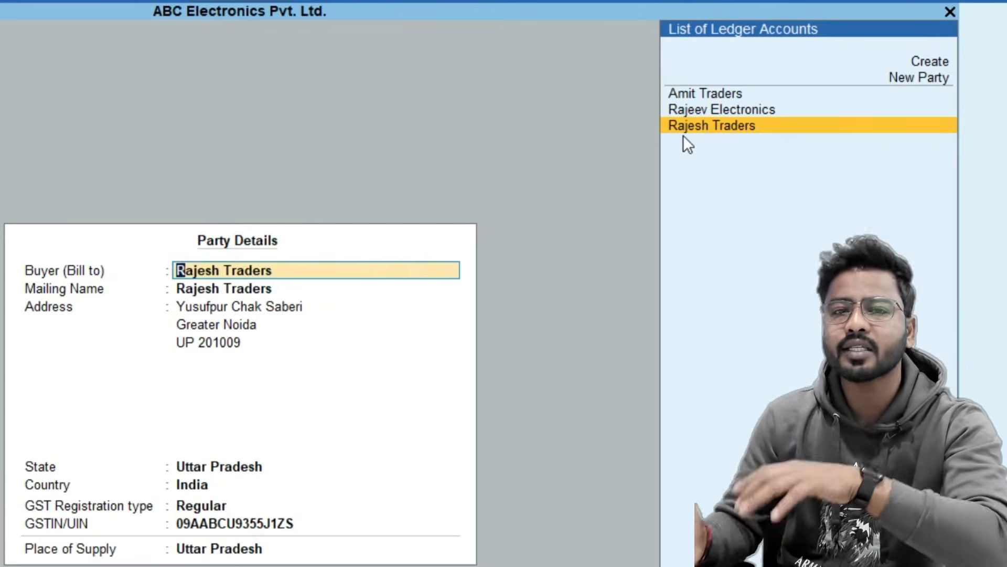
pyautogui.press('Return')
pyautogui.press('Return')
pyautogui.press('Return')
pyautogui.press('Return')
pyautogui.press('Return')
pyautogui.press('Return')
pyautogui.press('Return')
pyautogui.press('Return')
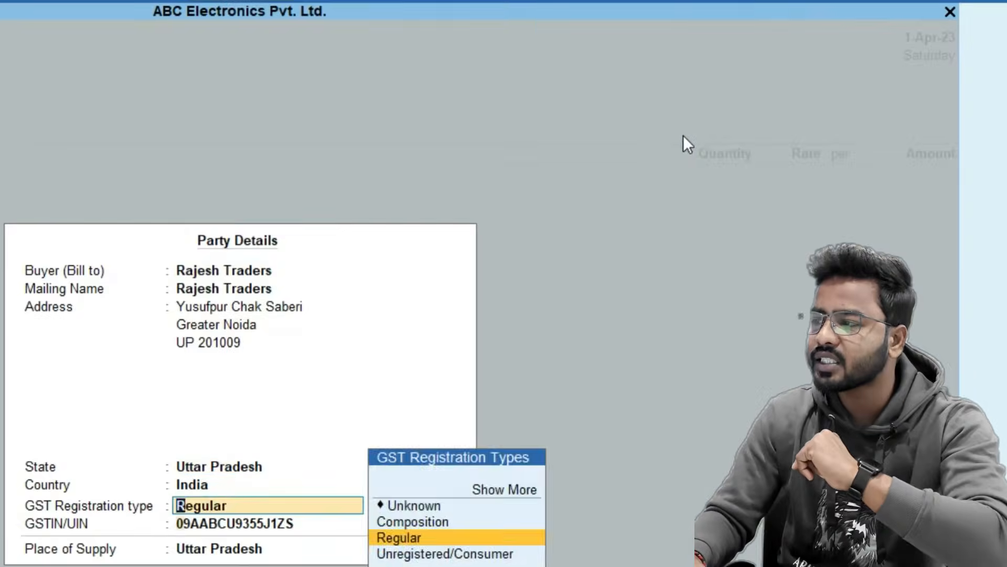
pyautogui.press('Return')
pyautogui.press('Return')
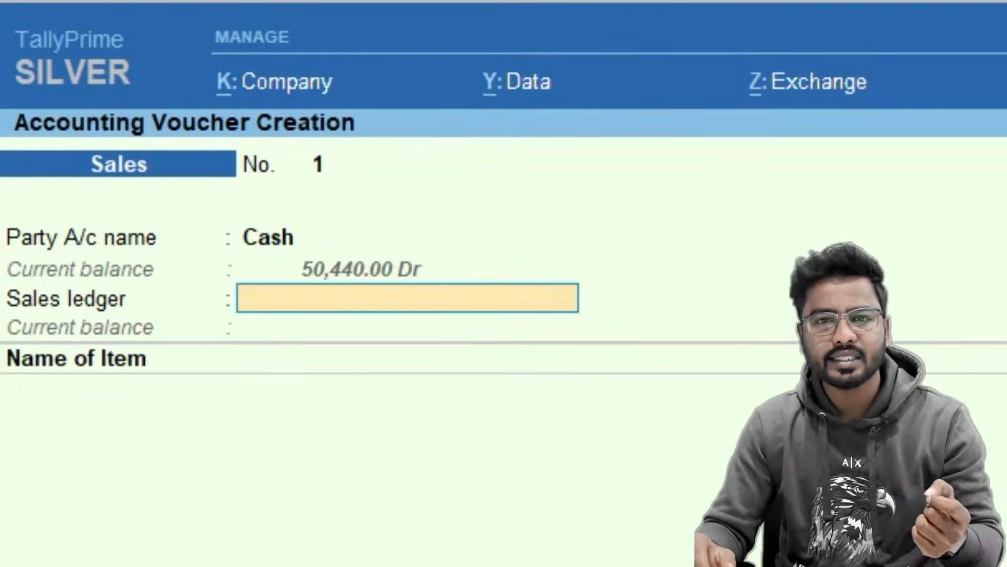
# Create a ledger named Sales A/c for the voucher's sales ledger, without an alias, and place it under the sales accounts group
pyautogui.press('Return')
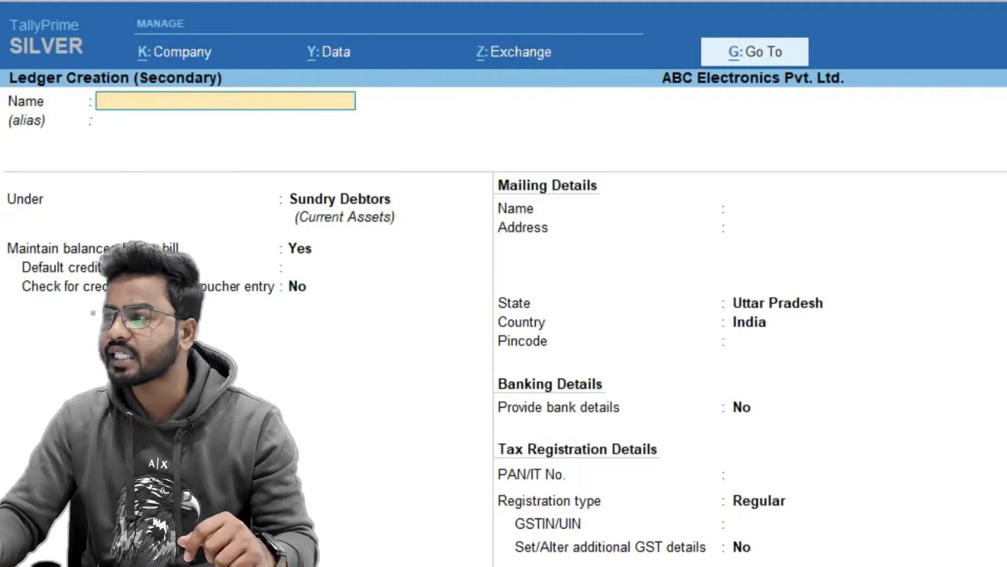
pyautogui.write('Sales A/c')
pyautogui.press('Return')
pyautogui.write('Sale')
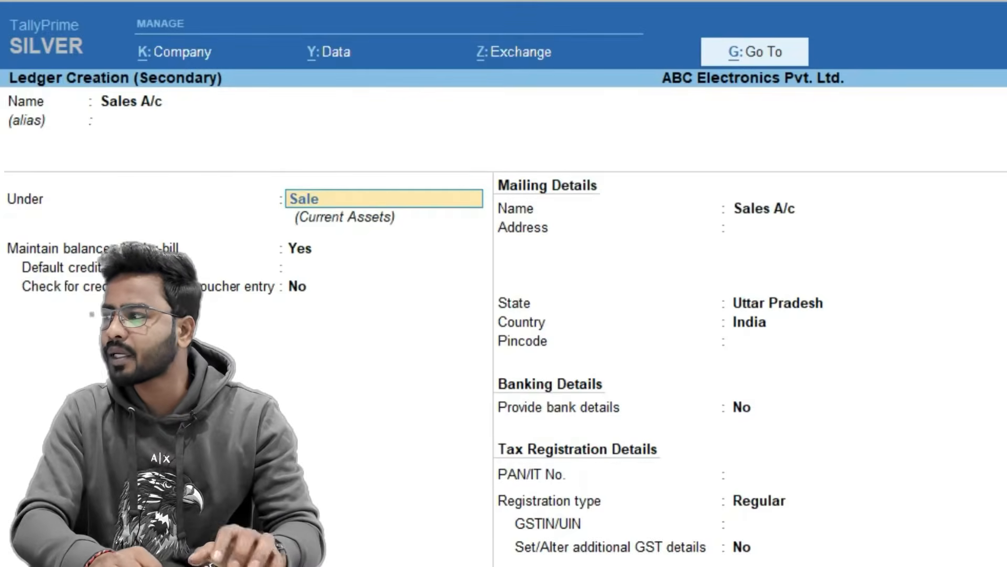
pyautogui.press('Return')
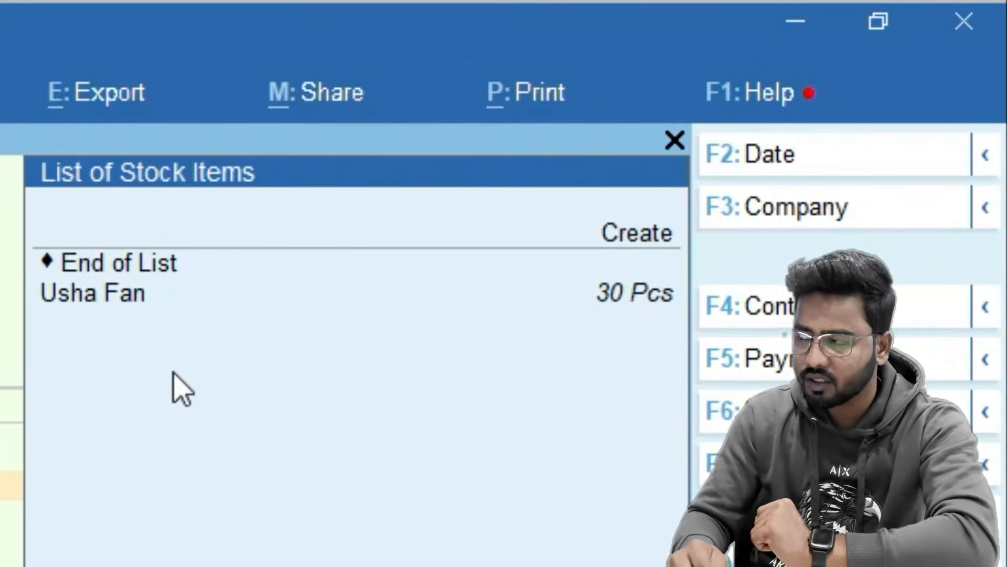
# Add the stock item Usha Fan with a quantity of 10 Pcs at a rate of 2,000 per Pcs
pyautogui.press('Down')
pyautogui.press('Return')
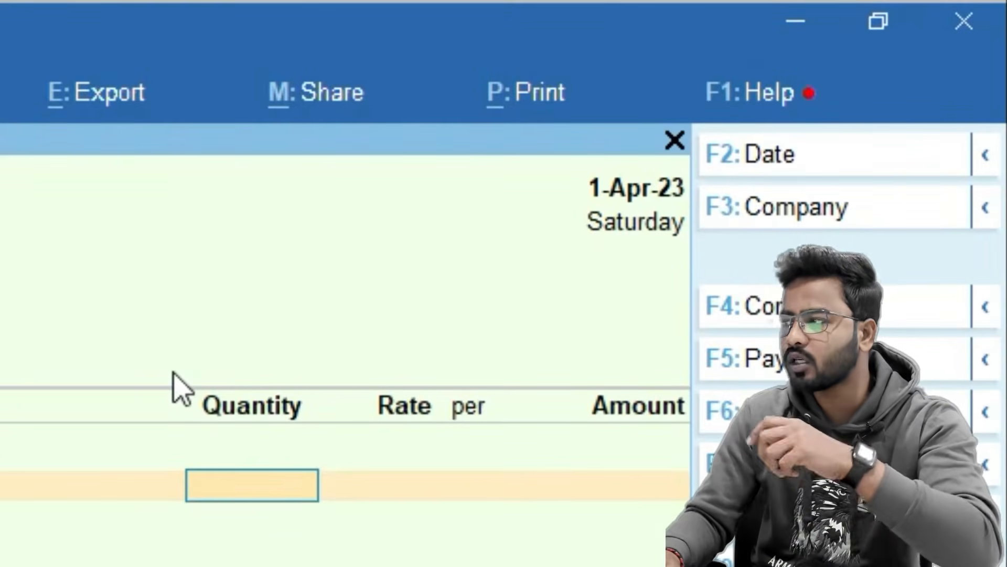
pyautogui.write('10')
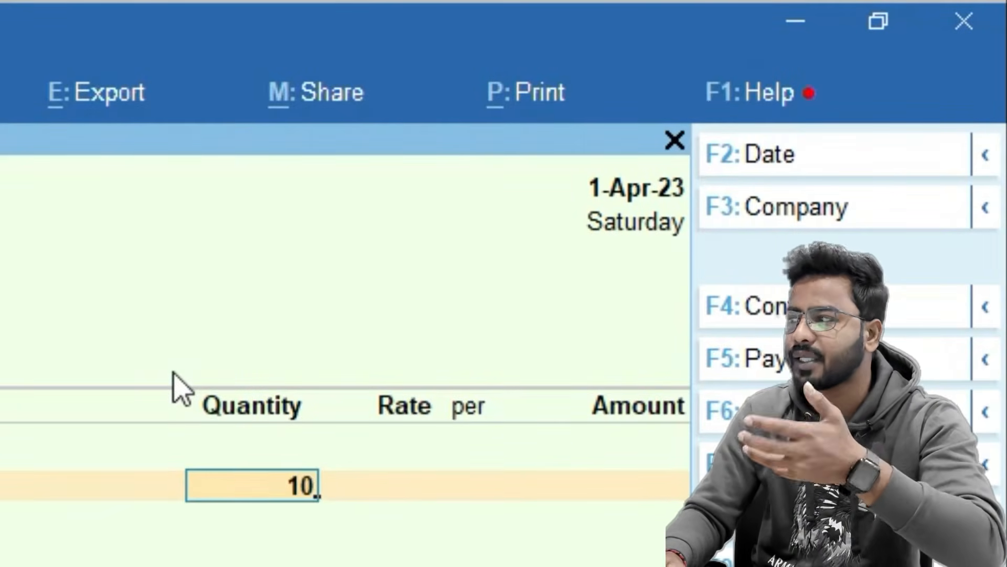
pyautogui.press('Return')
pyautogui.write('2000')
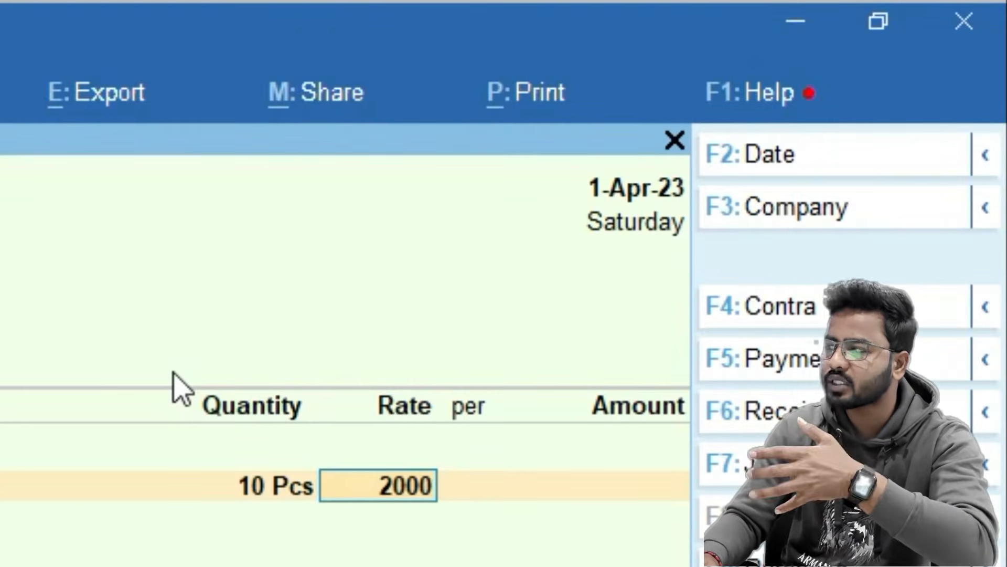
pyautogui.press('Return')
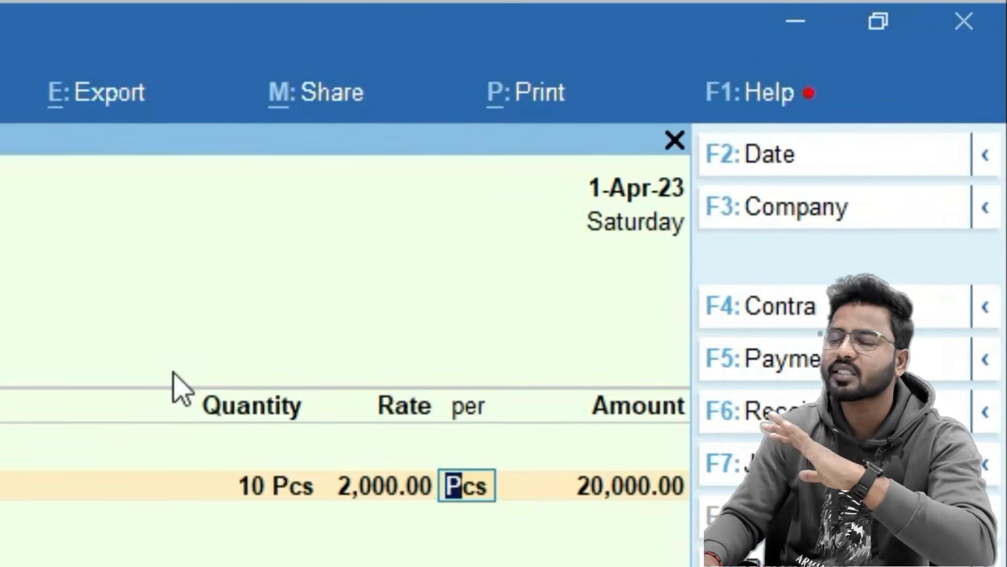
pyautogui.press('Return')
pyautogui.press('Return')
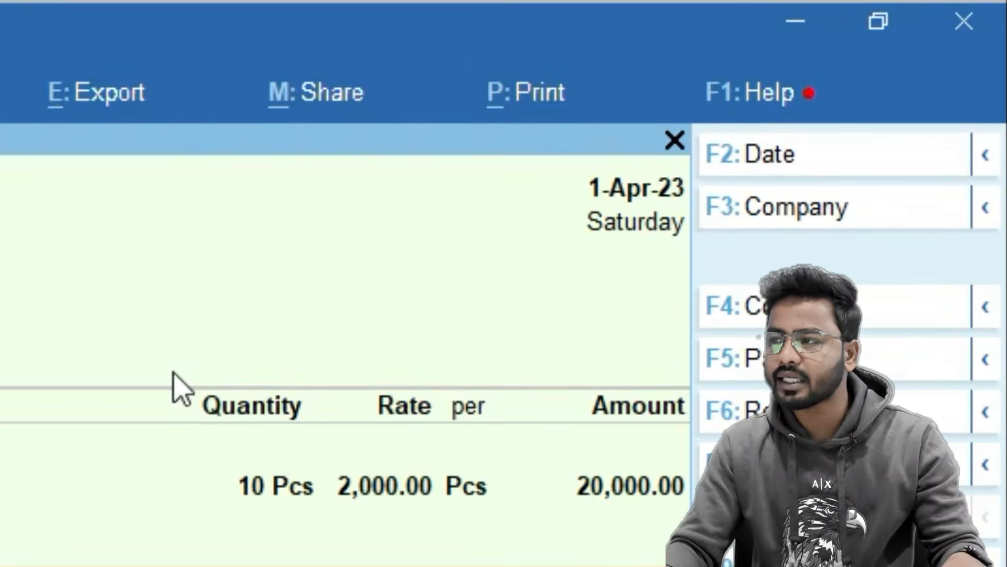
pyautogui.press('BackSpace')
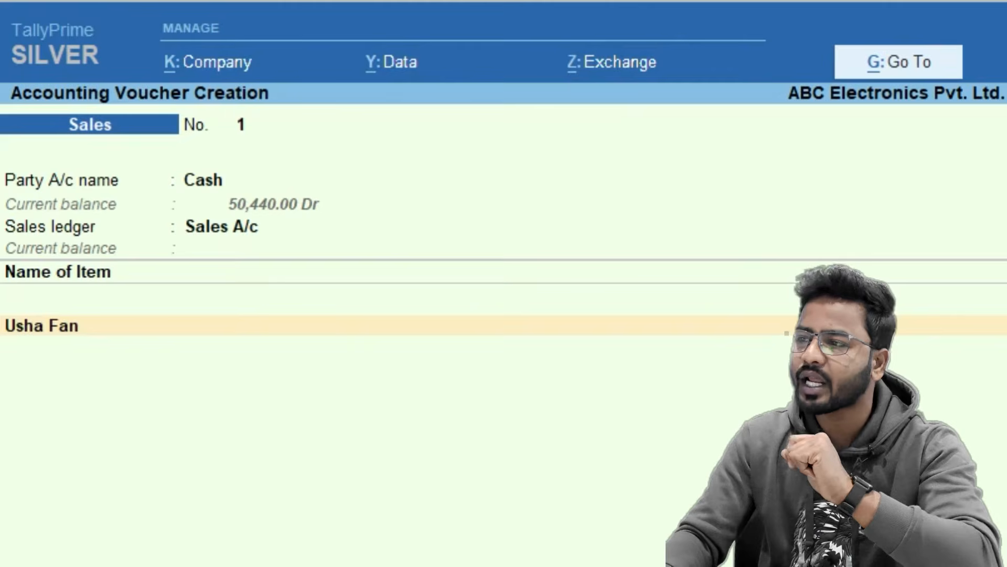
pyautogui.press('Return')
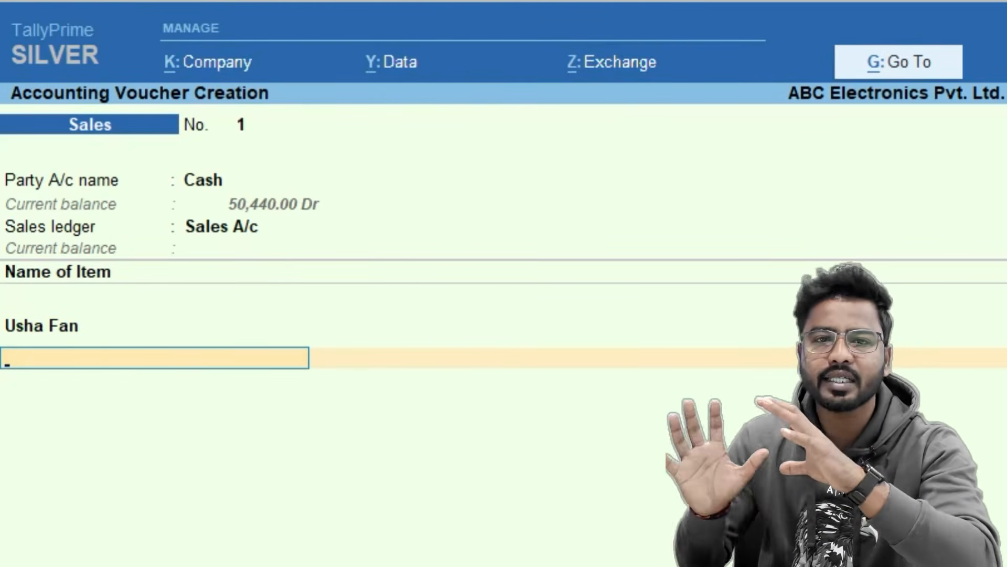
# End the stock item list and add the CGST ledger below it, accepting its calculated tax amount
pyautogui.press('Return')
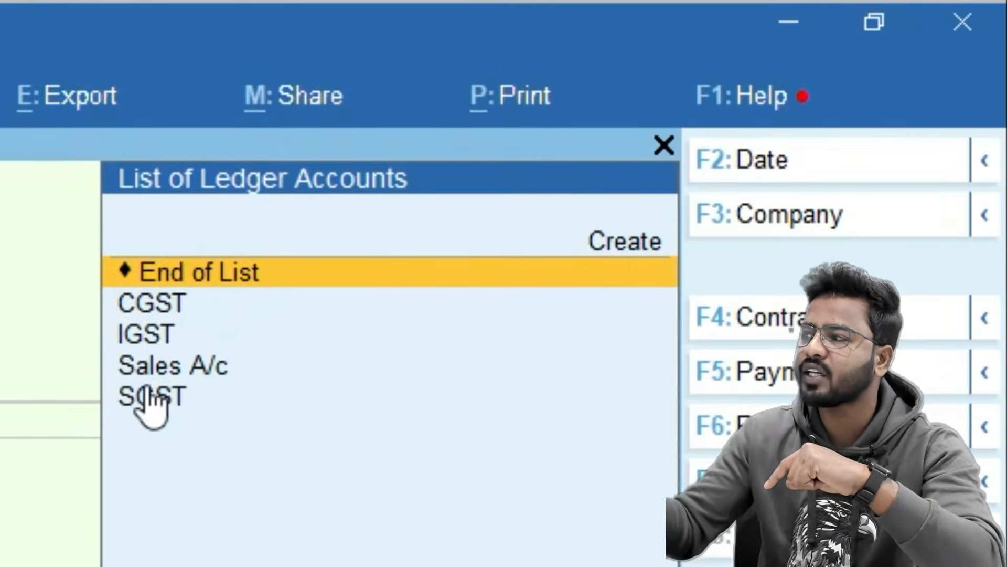
pyautogui.press('Down')
pyautogui.press('Down')
pyautogui.press('Up')
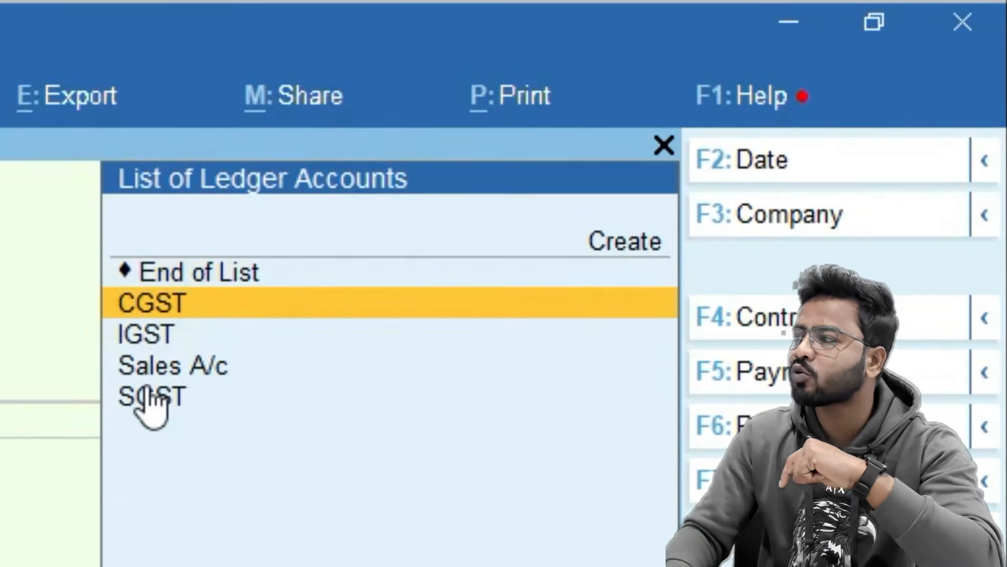
pyautogui.press('Return')
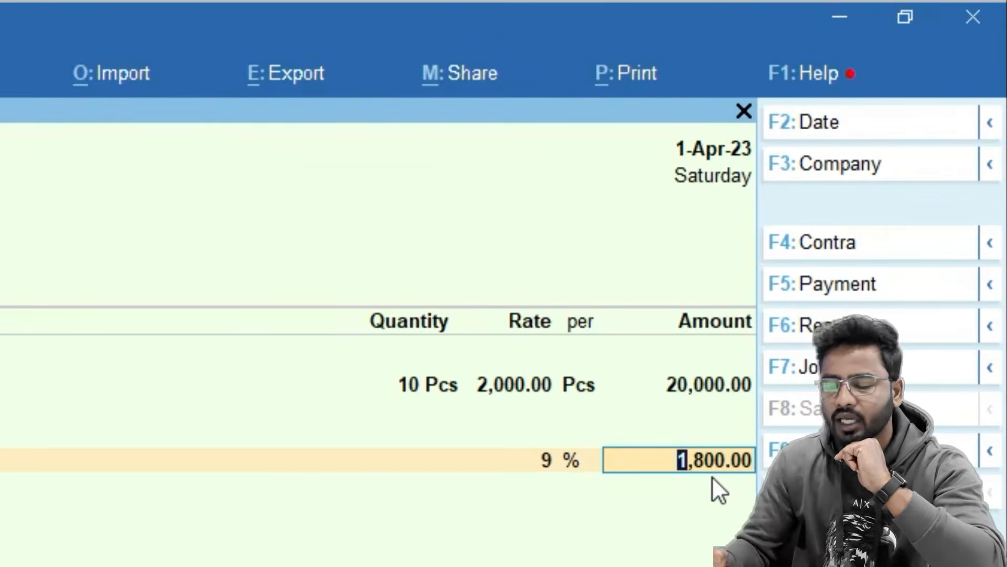
pyautogui.press('Return')
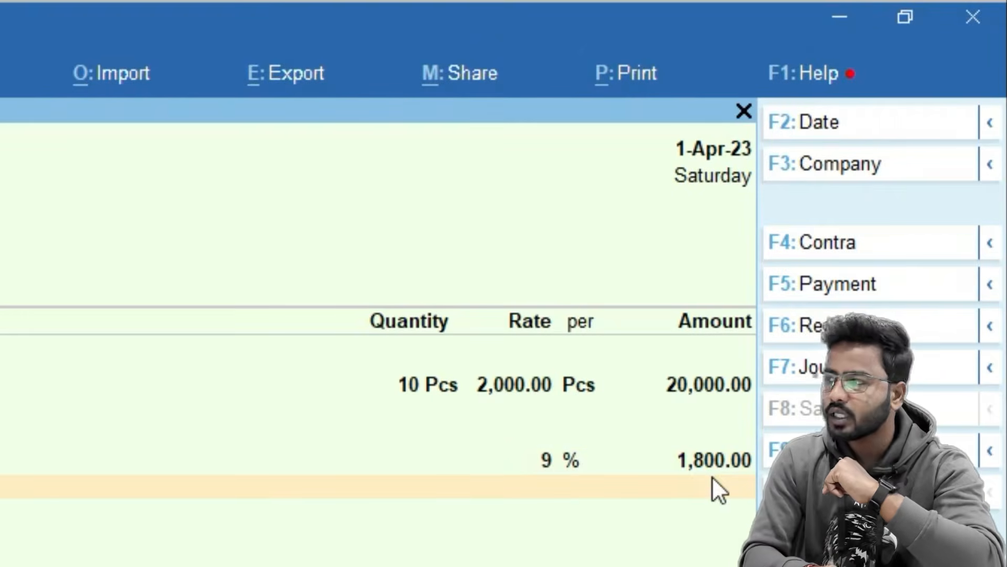
# Add the SGST ledger beneath CGST and accept its calculated tax amount
pyautogui.press('Up')
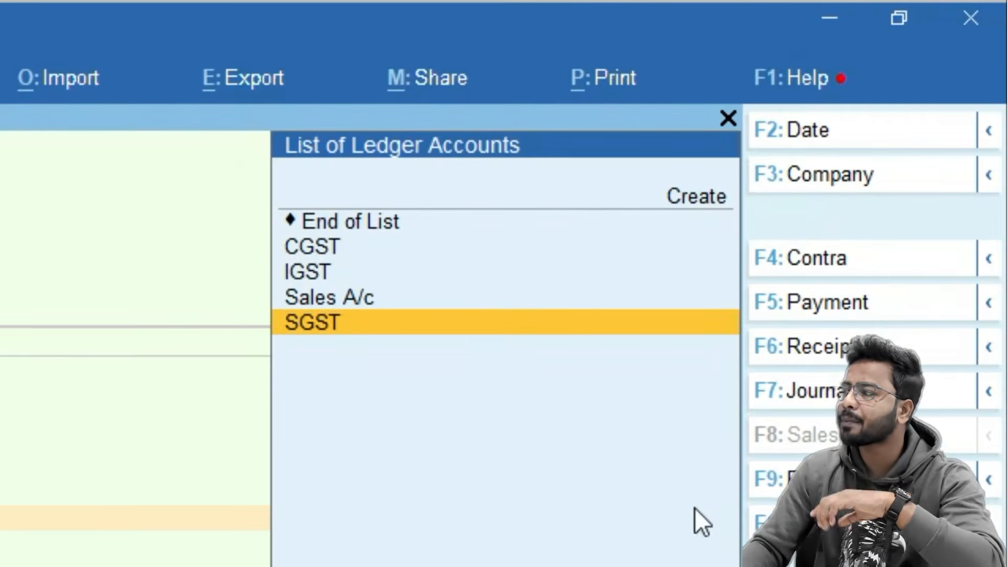
pyautogui.press('Return')
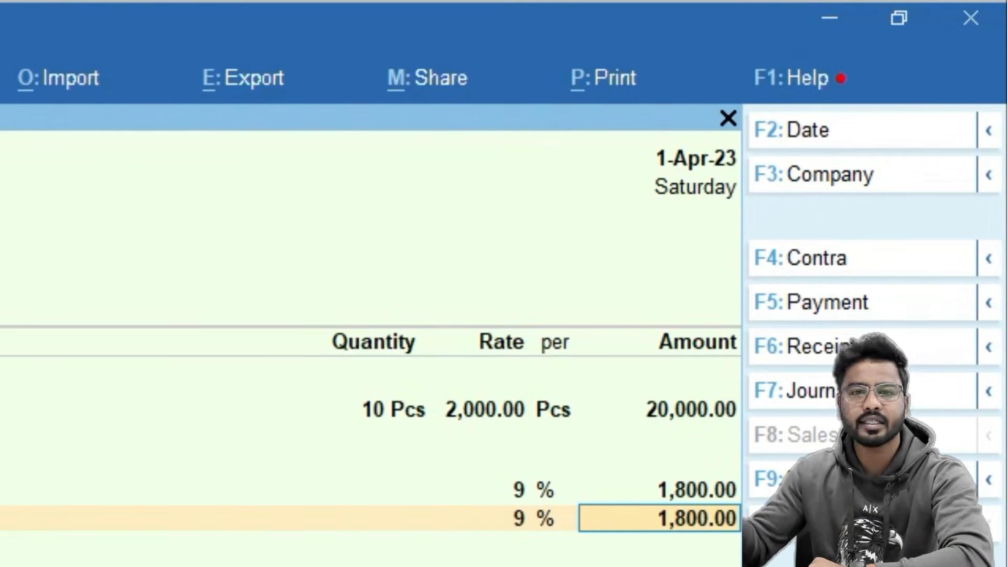
pyautogui.press('Return')
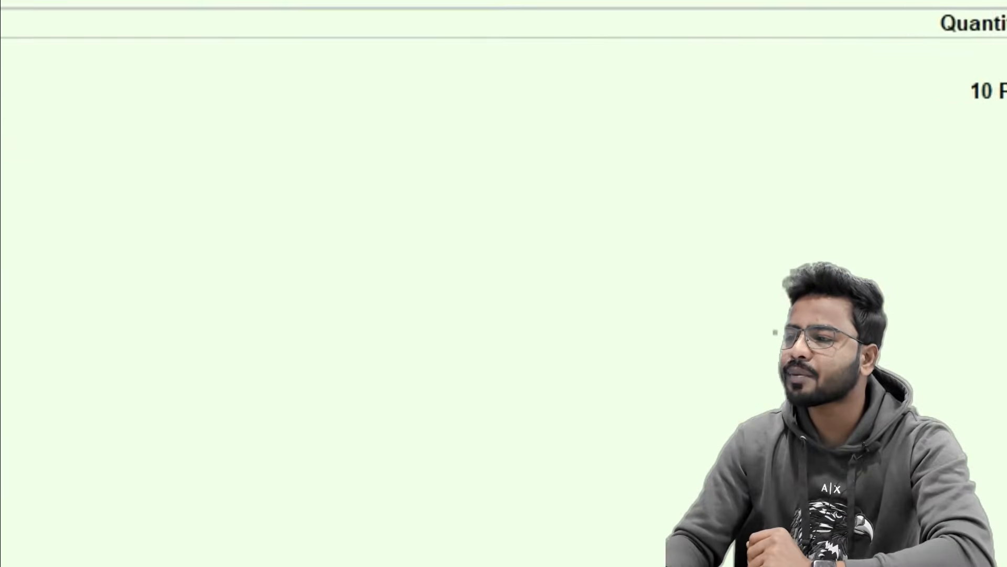
# Finish the tax ledger list, enter the narration "Sold goods to Rajesh Traders", and save the sales voucher
pyautogui.press('Return')
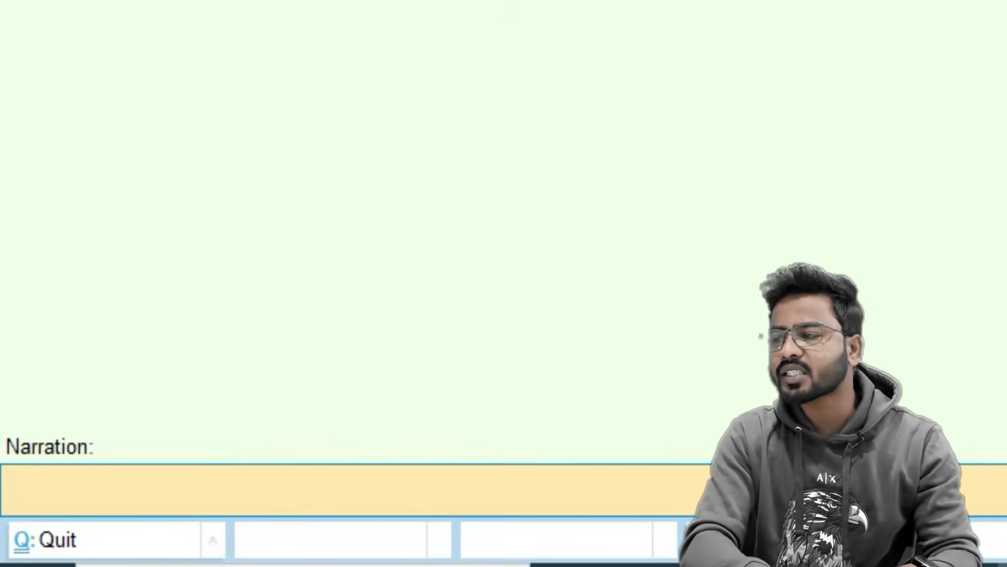
pyautogui.write('Sold goods to')
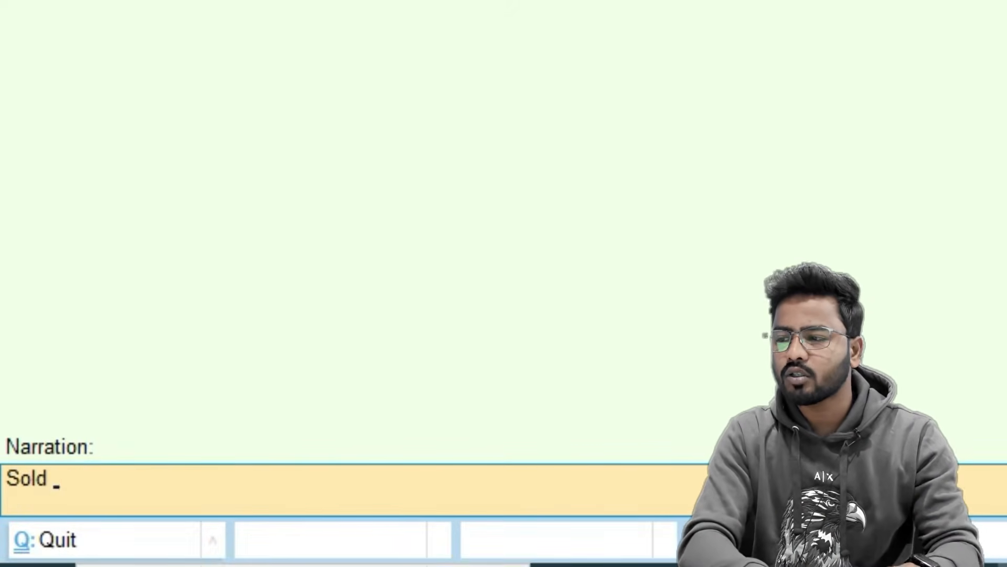
pyautogui.write(' Raj')
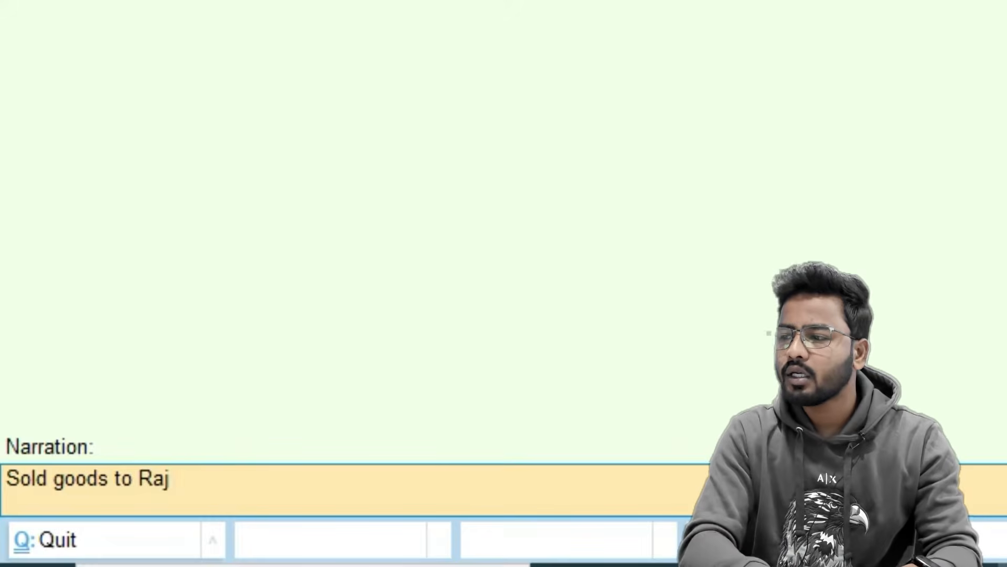
pyautogui.write('esh Traders')
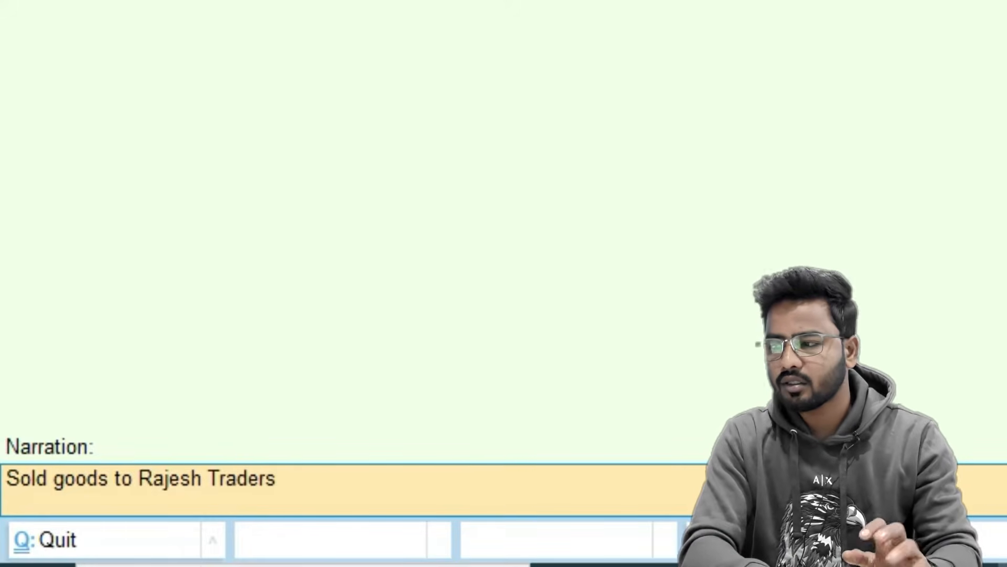
pyautogui.press('Return')
pyautogui.press('Return')
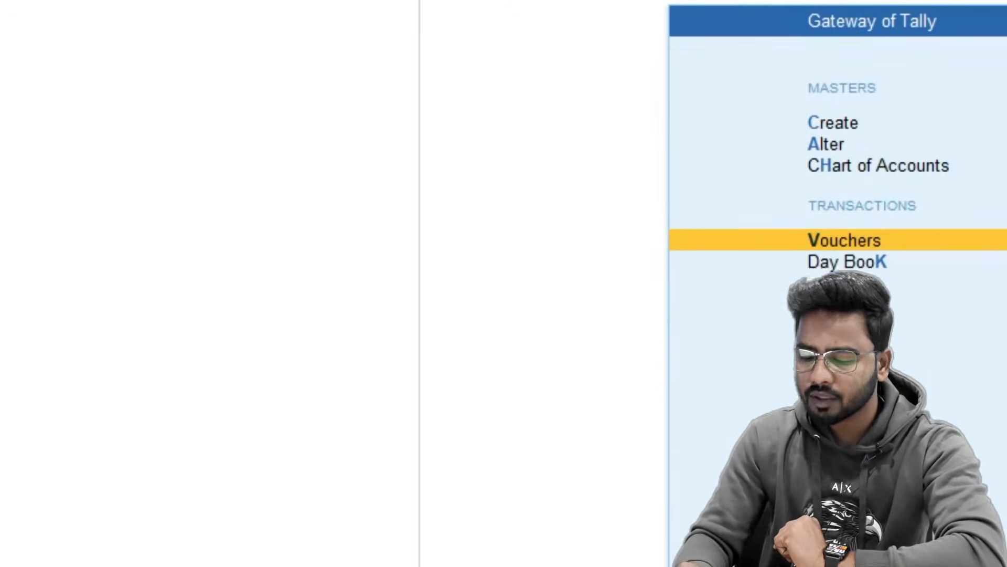
# Open sales voucher 1 from the Day Book and print its tax invoice to a PDF named "rajesh traders invoice" on the Desktop
pyautogui.press('Down')
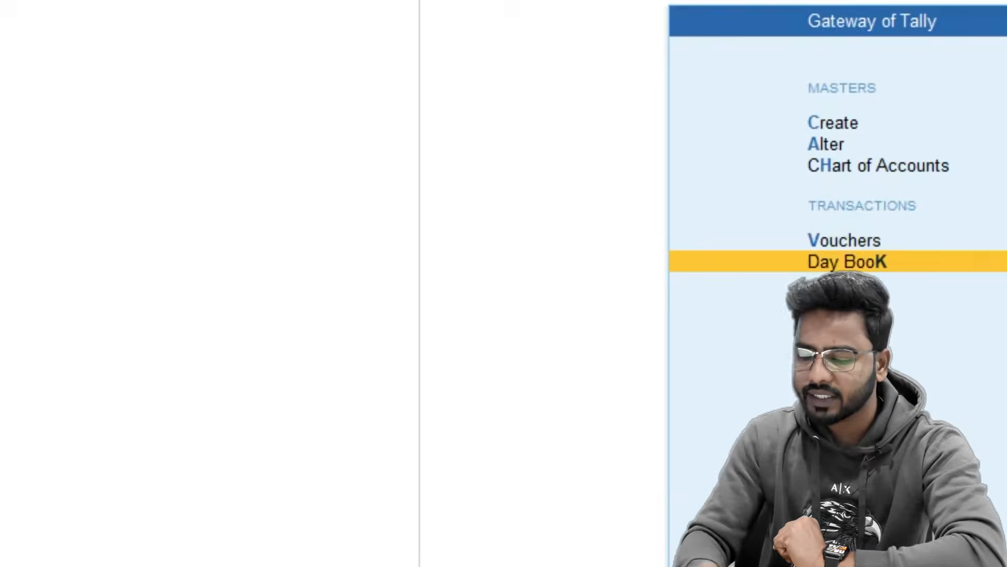
pyautogui.press('Return')
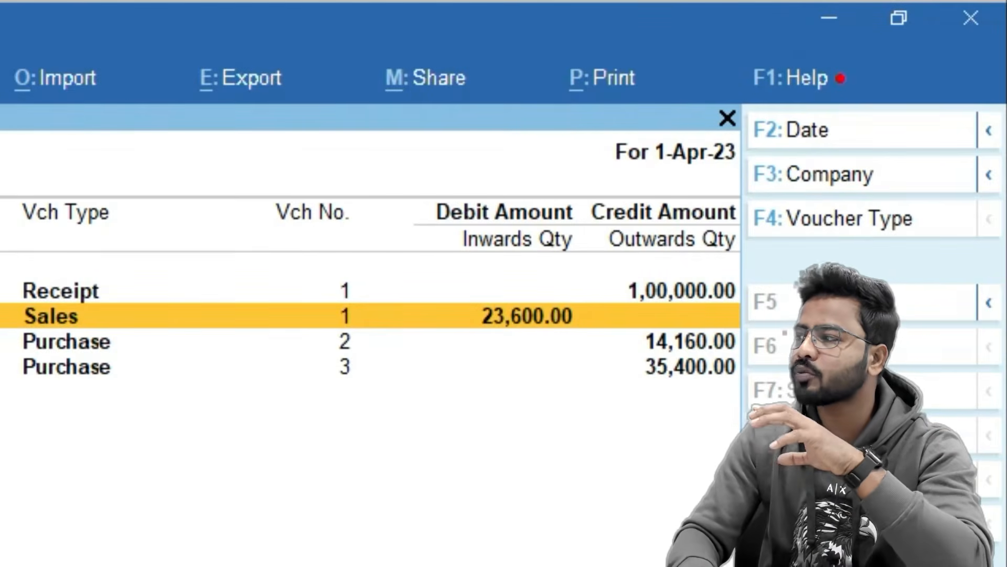
pyautogui.press('Return')
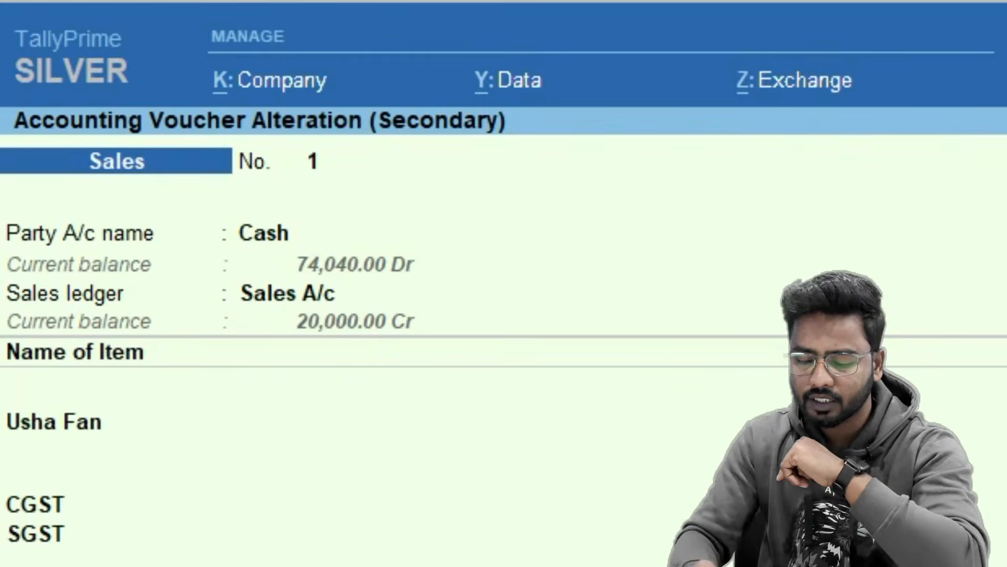
pyautogui.hotkey('ctrl', 'p')
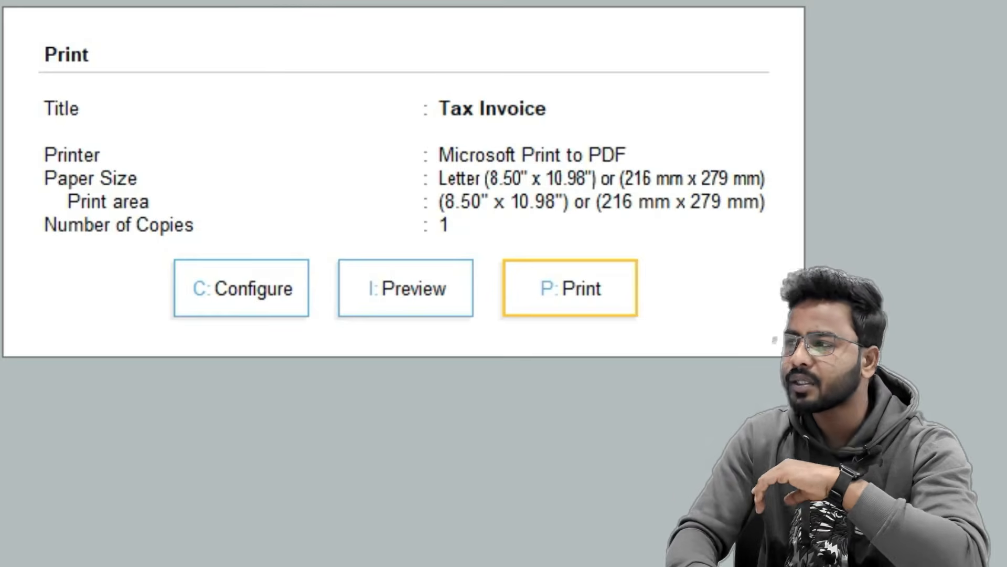
pyautogui.press('p')
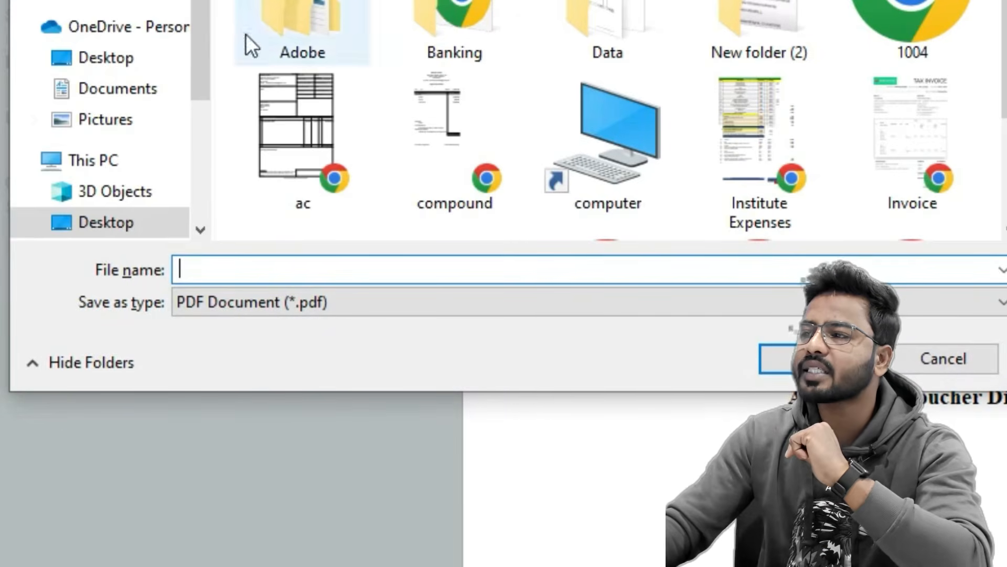
pyautogui.write('rajesh traders invoice')
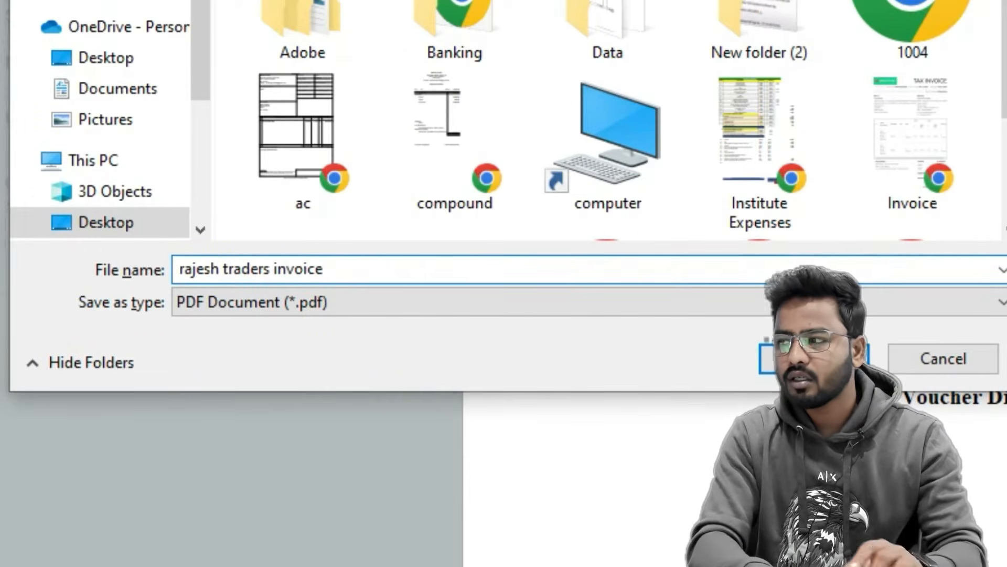
pyautogui.press('Return')
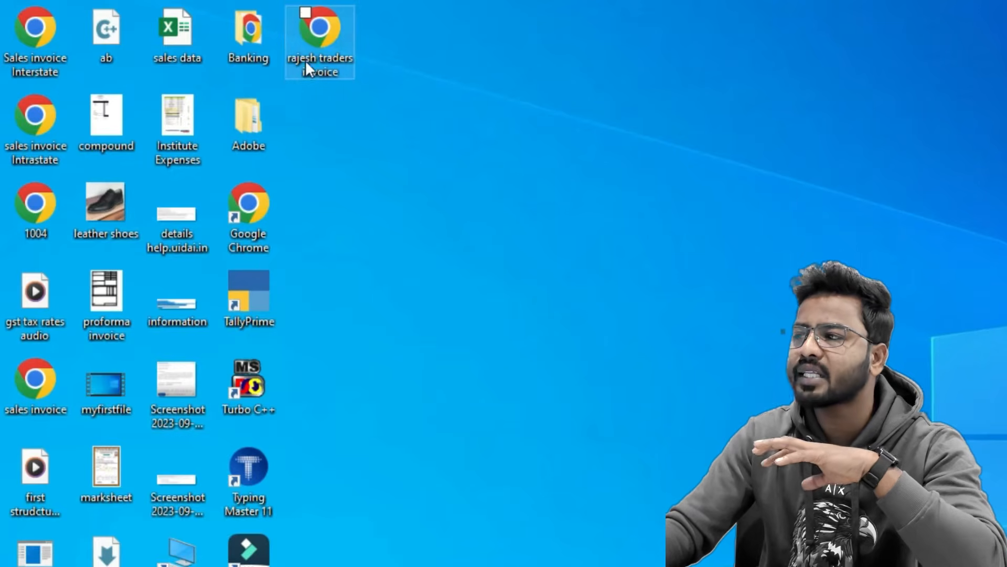
# Open the saved invoice PDF from the desktop and examine the seller and buyer details, state codes, item line and tax rows
pyautogui.doubleClick(319, 44)
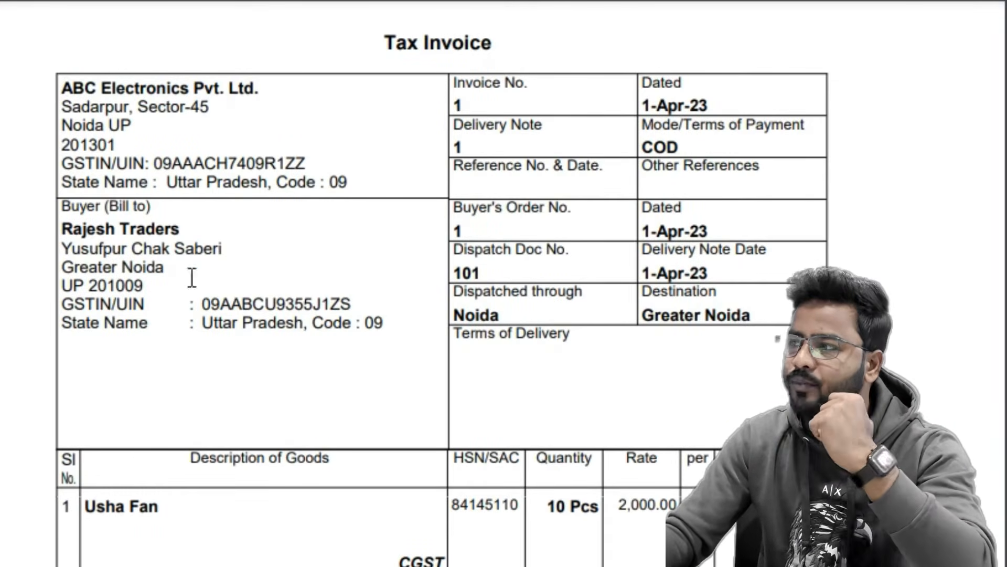
pyautogui.moveTo(64, 226); pyautogui.dragTo(179, 229)
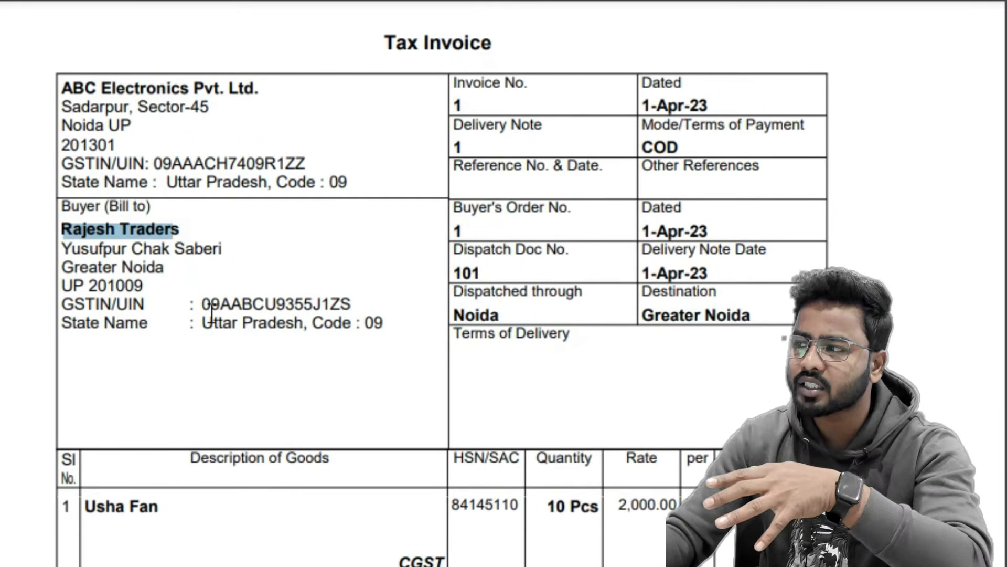
pyautogui.moveTo(276, 184); pyautogui.dragTo(315, 184)
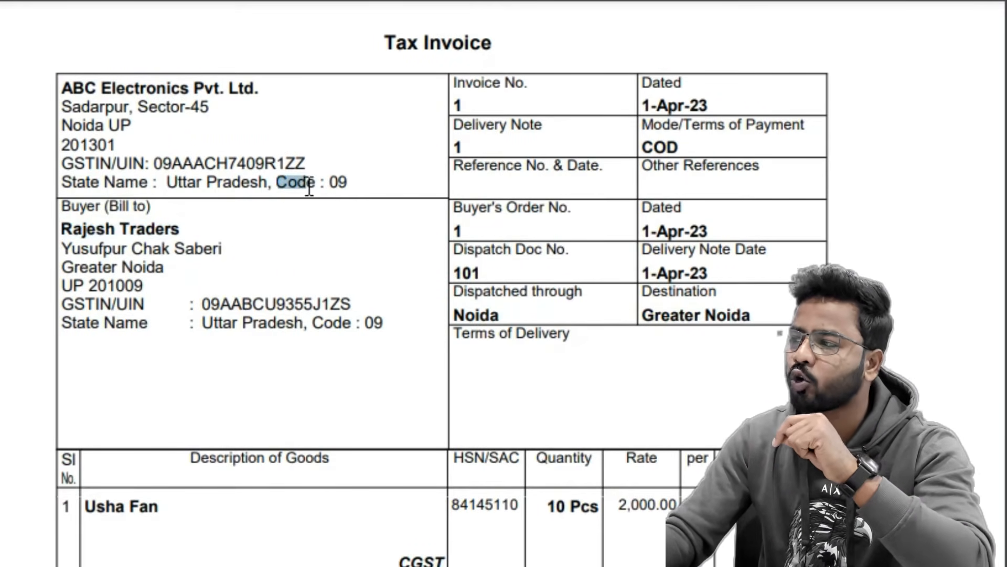
pyautogui.click(355, 188)
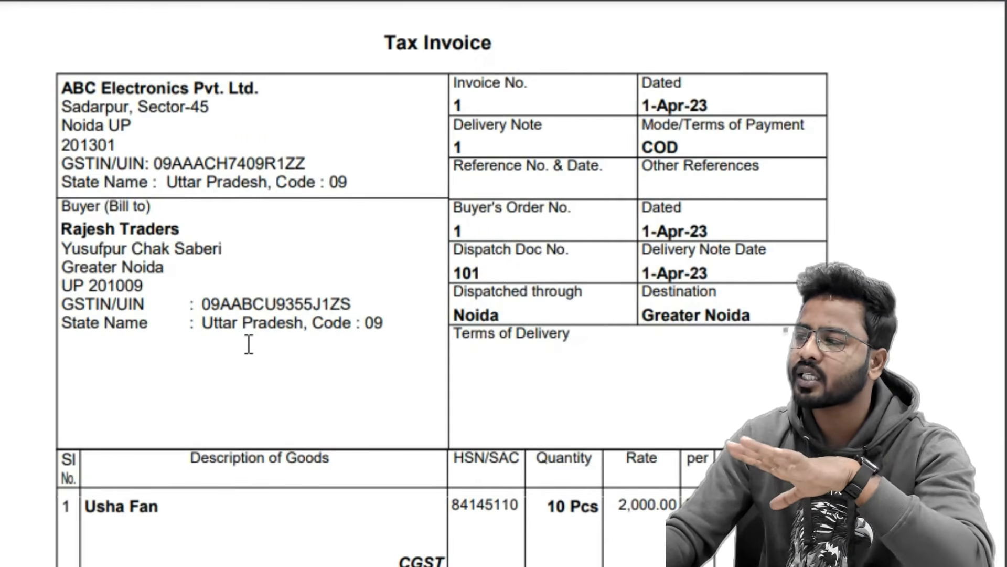
pyautogui.scroll(-5, 249, 344)
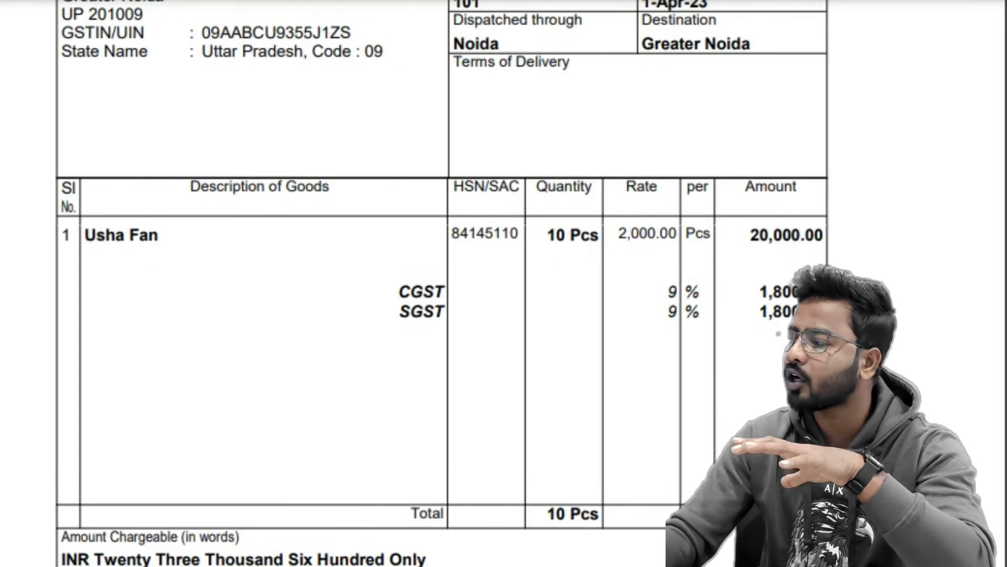
pyautogui.scroll(-3, 442, 284)
pyautogui.scroll(8, 442, 283)
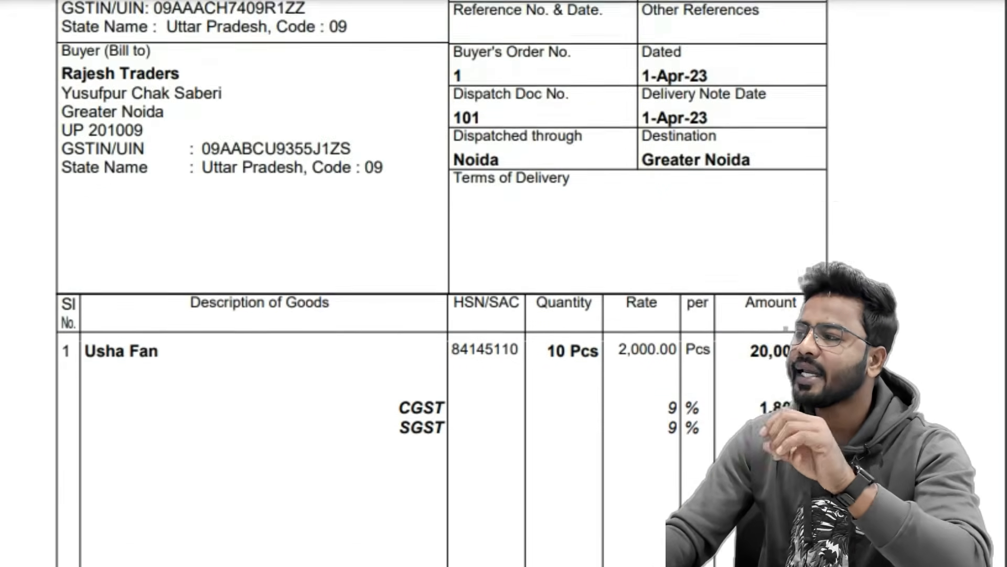
pyautogui.scroll(-8, 442, 283)
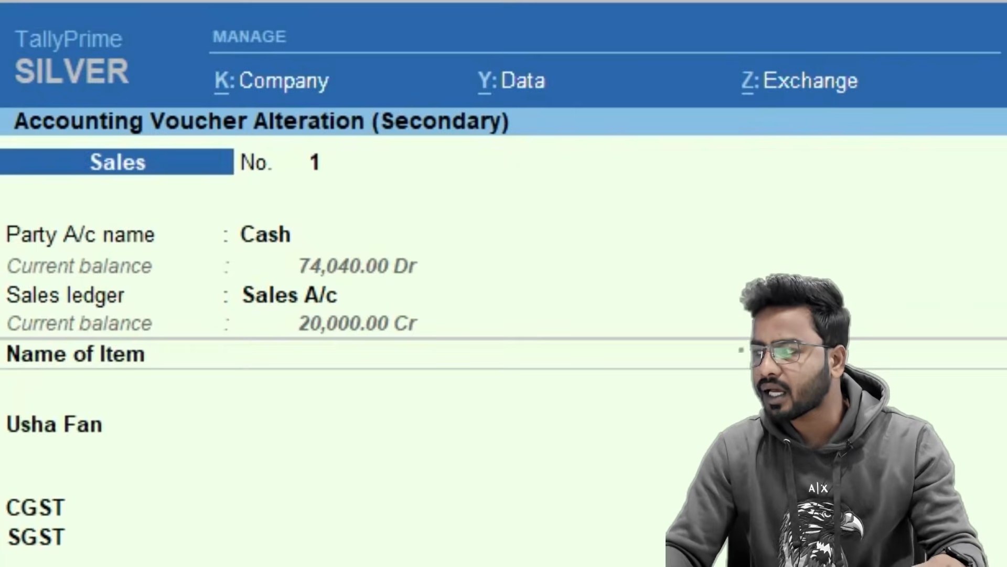
# Leave the printed voucher in TallyPrime and start a new sales voucher with Cash as the party account
pyautogui.press('Escape')
pyautogui.press('Return')
pyautogui.press('Escape')
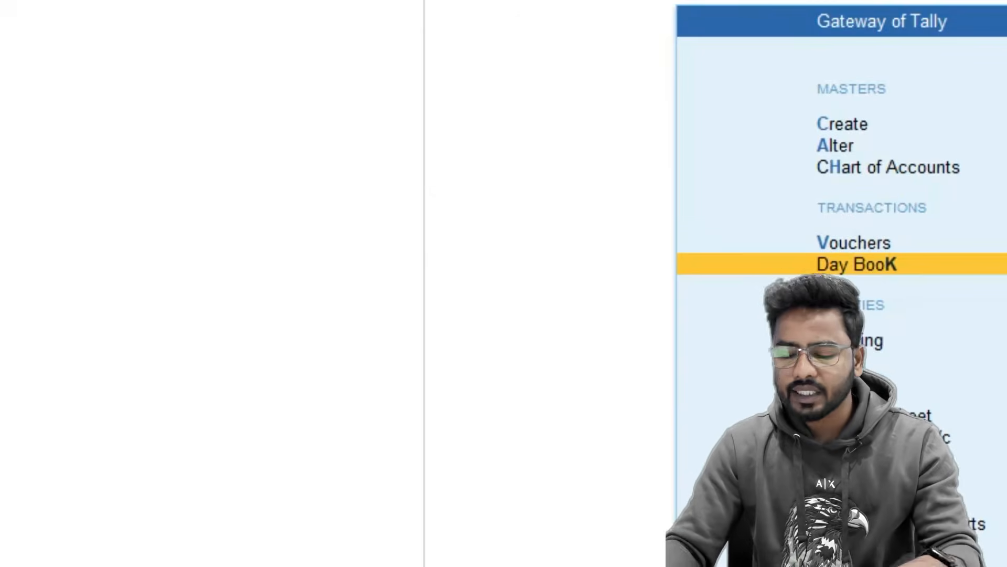
pyautogui.press('Up')
pyautogui.press('Return')
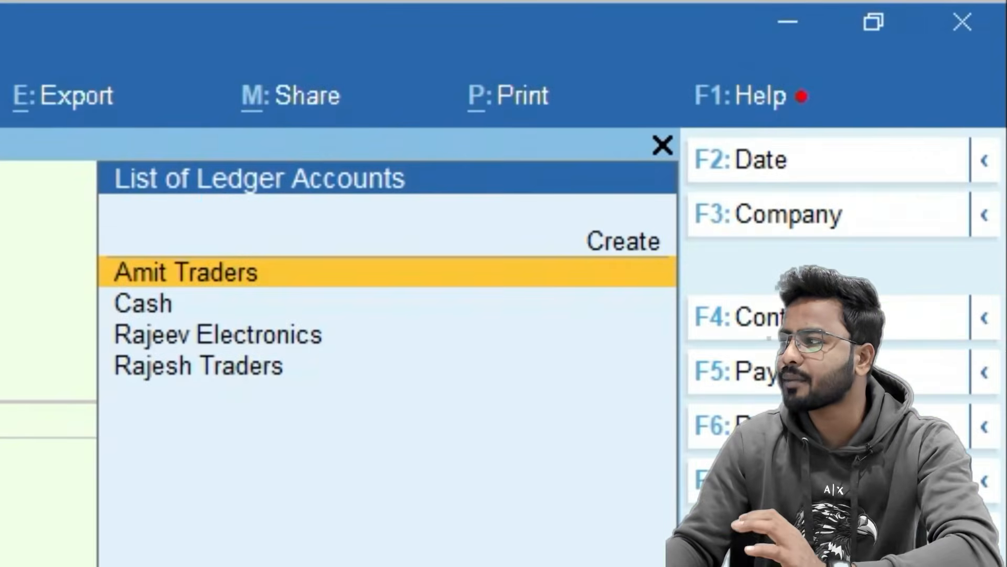
pyautogui.press('Down')
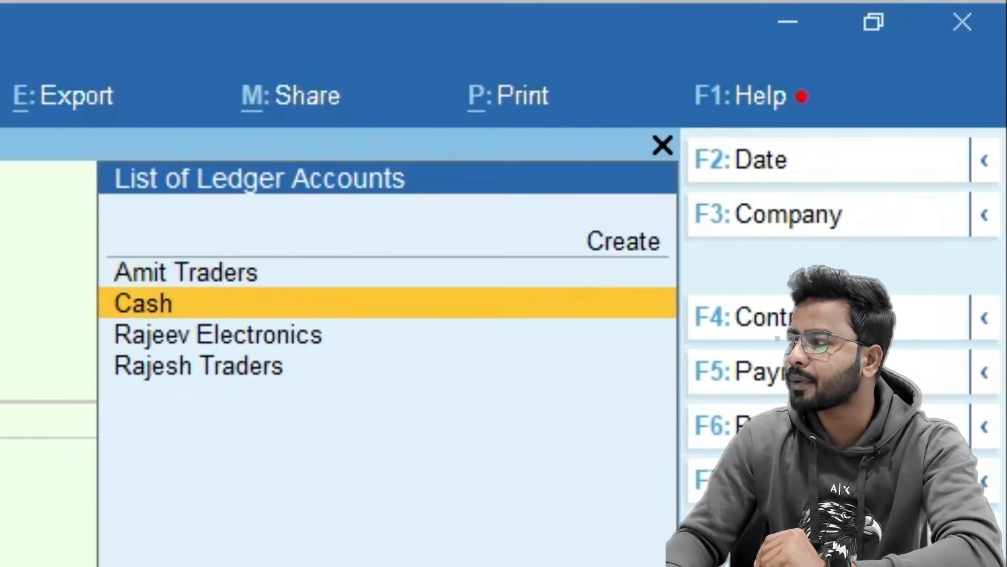
pyautogui.press('Return')
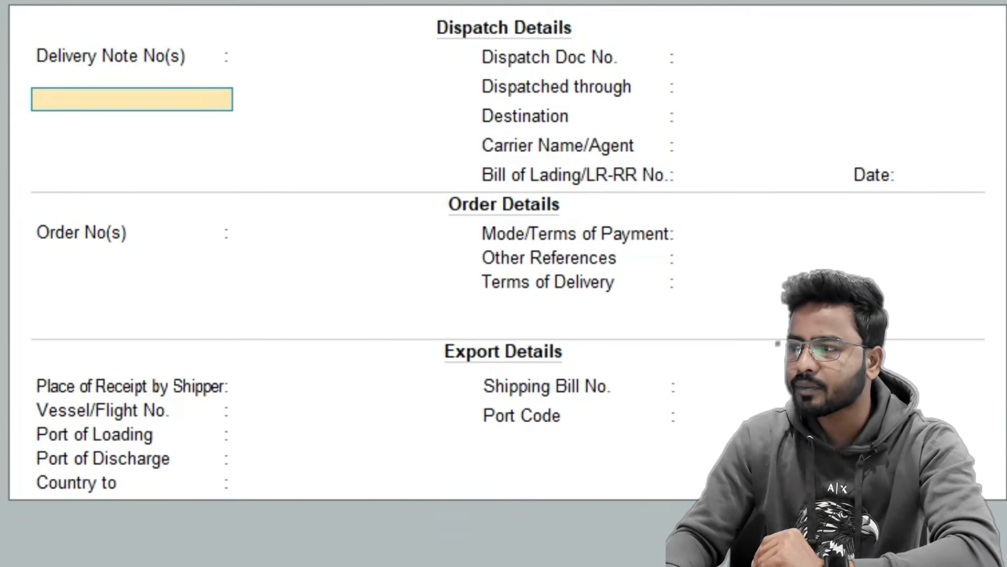
# Fill in the dispatch details with delivery note 2 dated 1-Apr-23, dispatch document 102, dispatched through Noida, and destination Karnataka
pyautogui.write('2')
pyautogui.press('Return')
pyautogui.press('Return')
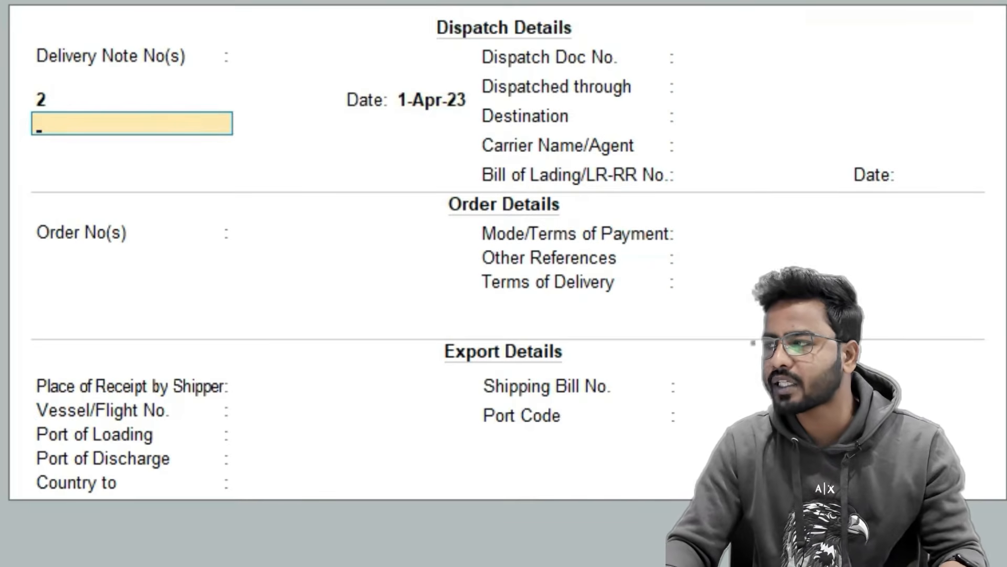
pyautogui.press('Return')
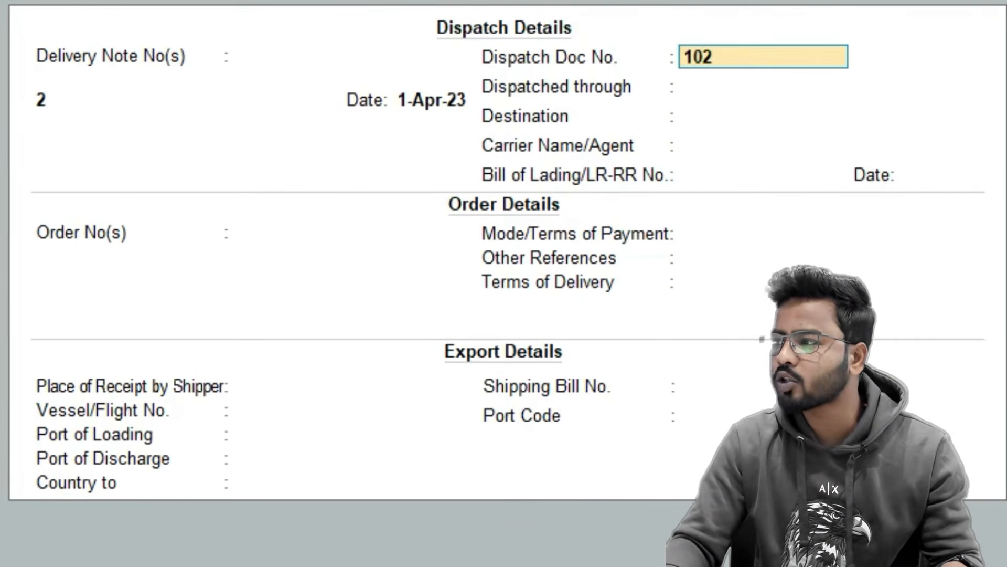
pyautogui.press('Return')
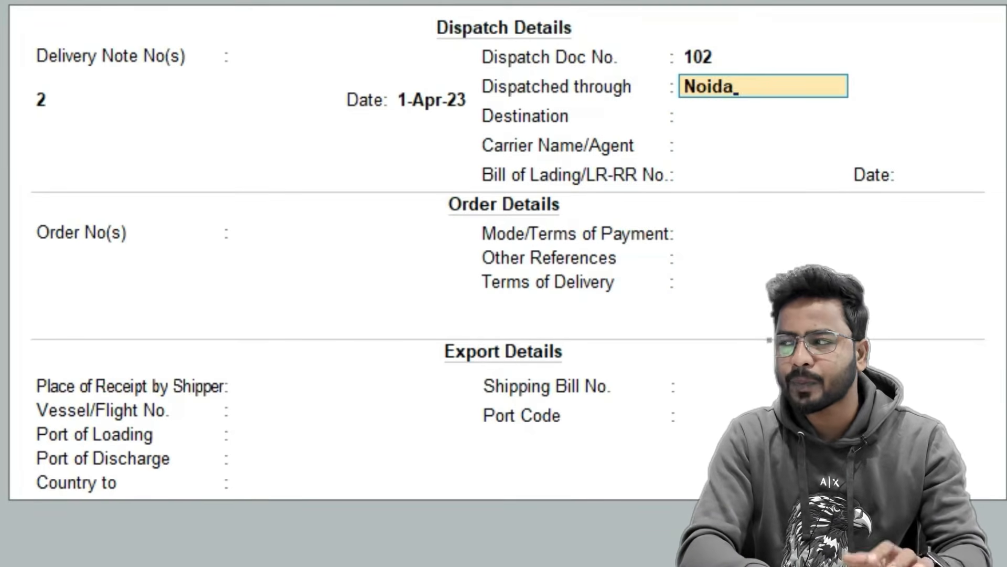
pyautogui.press('Return')
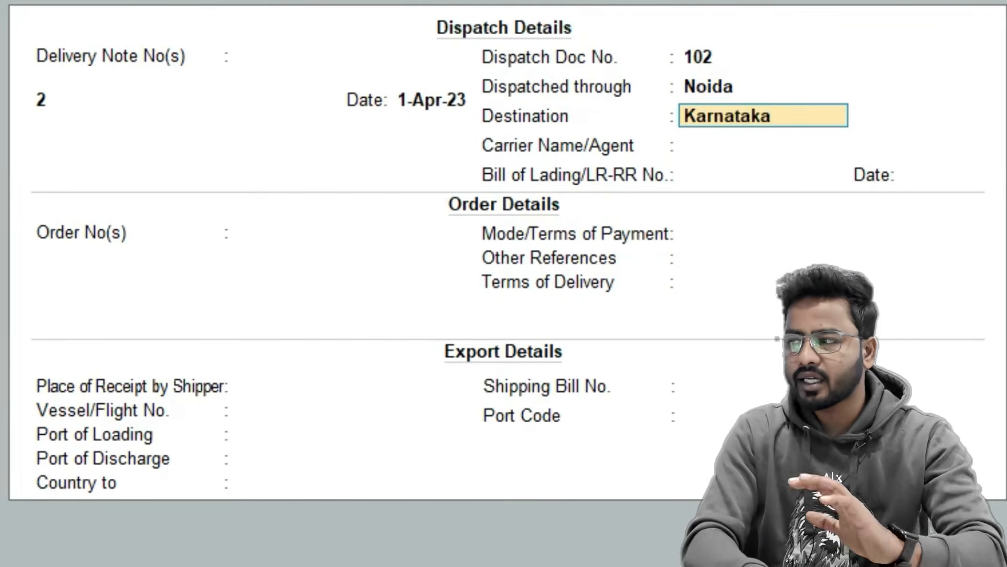
pyautogui.press('Return')
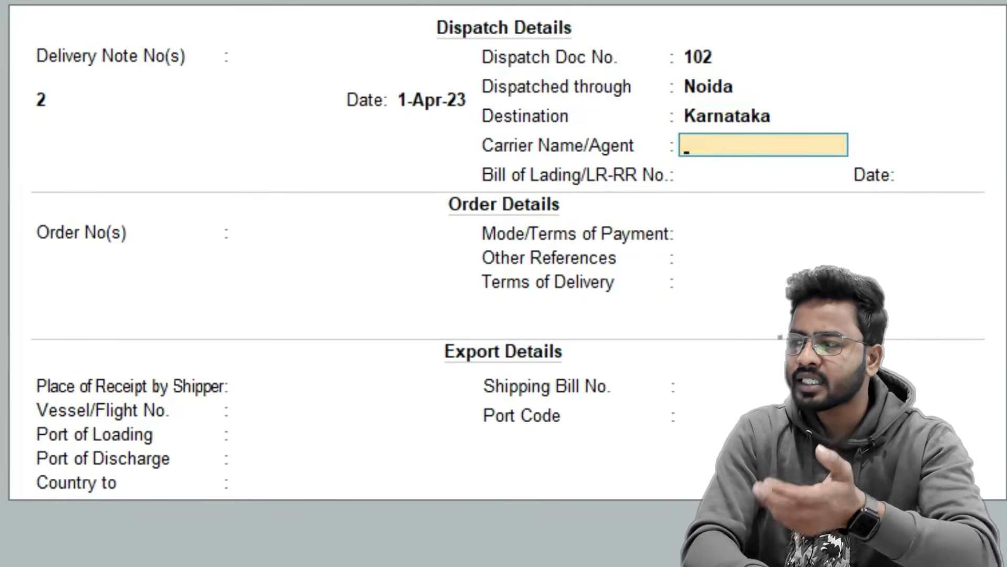
pyautogui.press('Return')
pyautogui.press('Return')
pyautogui.press('Return')
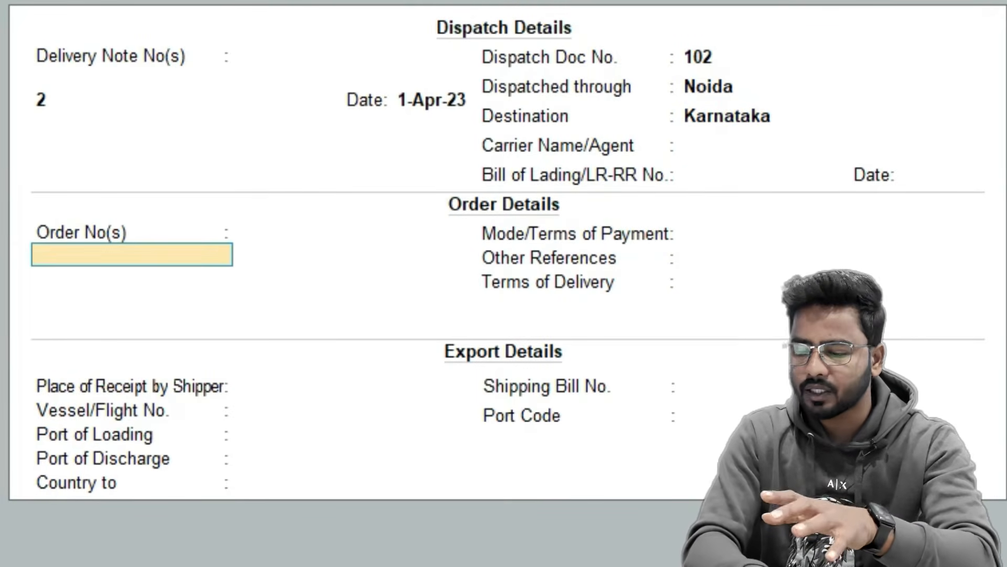
# Fill in the order details with order number 2 dated 1-Apr-23 and payment terms COD, leaving references and delivery terms blank
pyautogui.write('2')
pyautogui.press('Return')
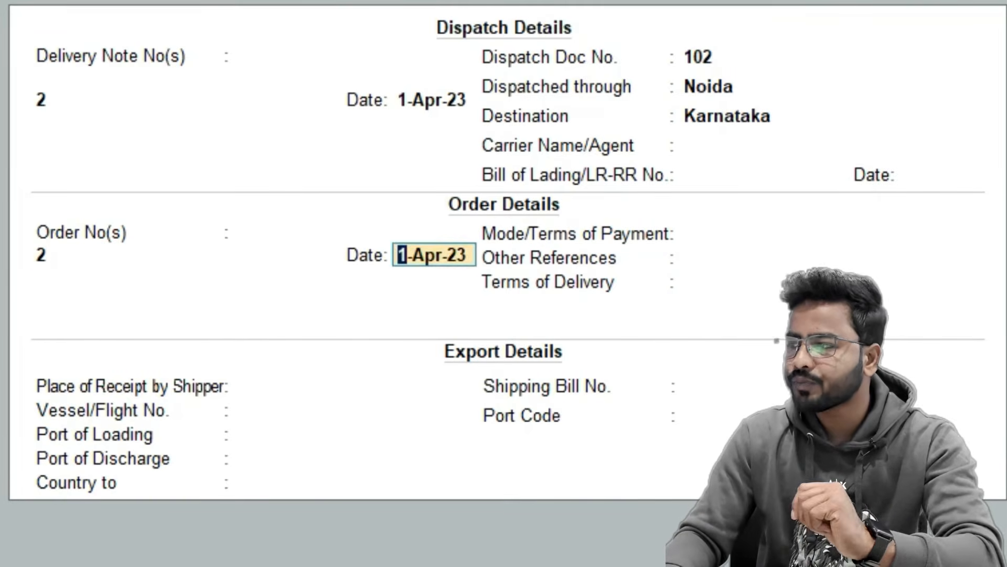
pyautogui.press('Return')
pyautogui.press('Return')
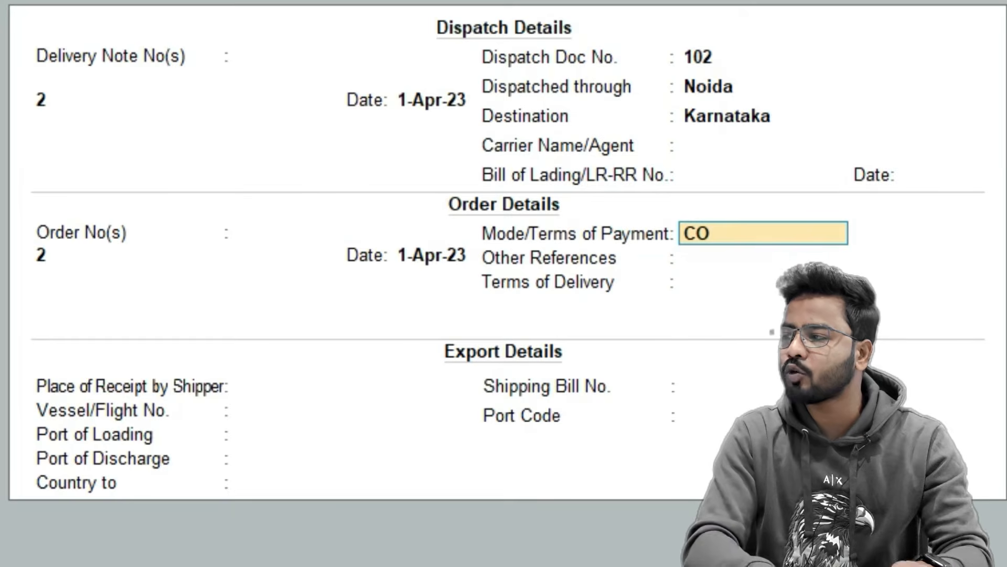
pyautogui.press('Return')
pyautogui.press('Return')
pyautogui.press('Return')
pyautogui.press('Return')
pyautogui.press('Return')
pyautogui.press('Return')
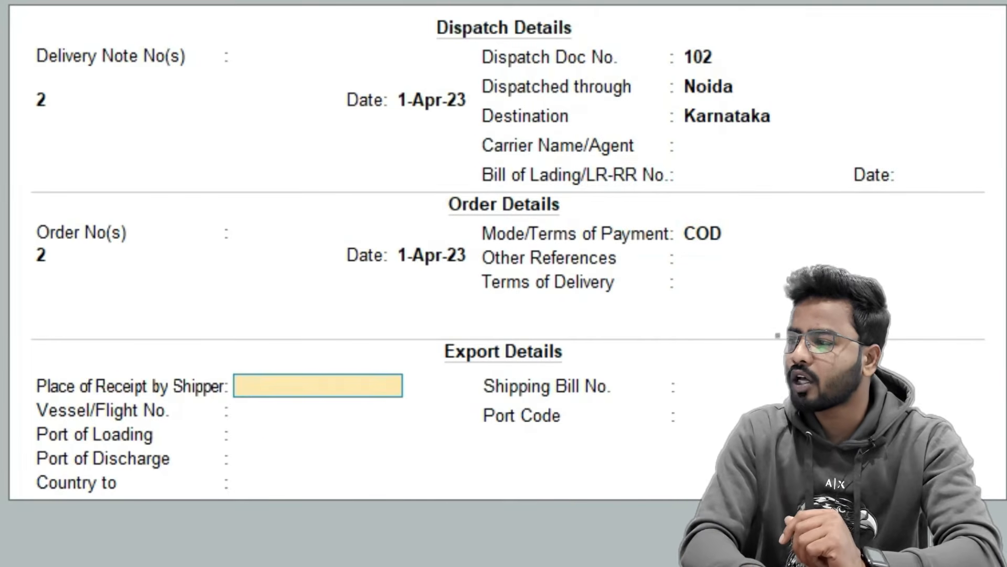
# Leave the export details blank with the destination country as Not Applicable, and continue to the party details
pyautogui.press('Return')
pyautogui.press('Return')
pyautogui.press('Return')
pyautogui.press('Return')
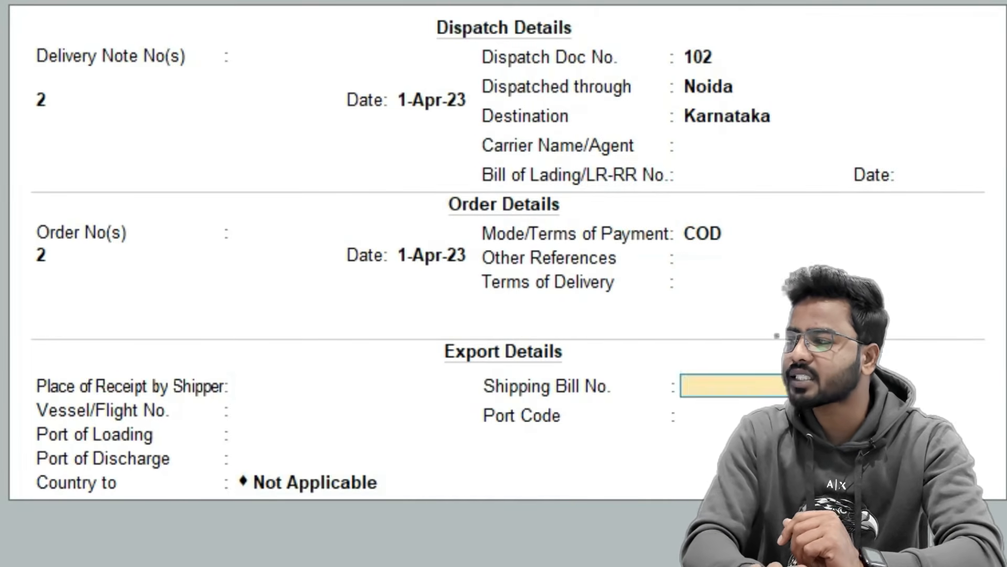
pyautogui.press('Return')
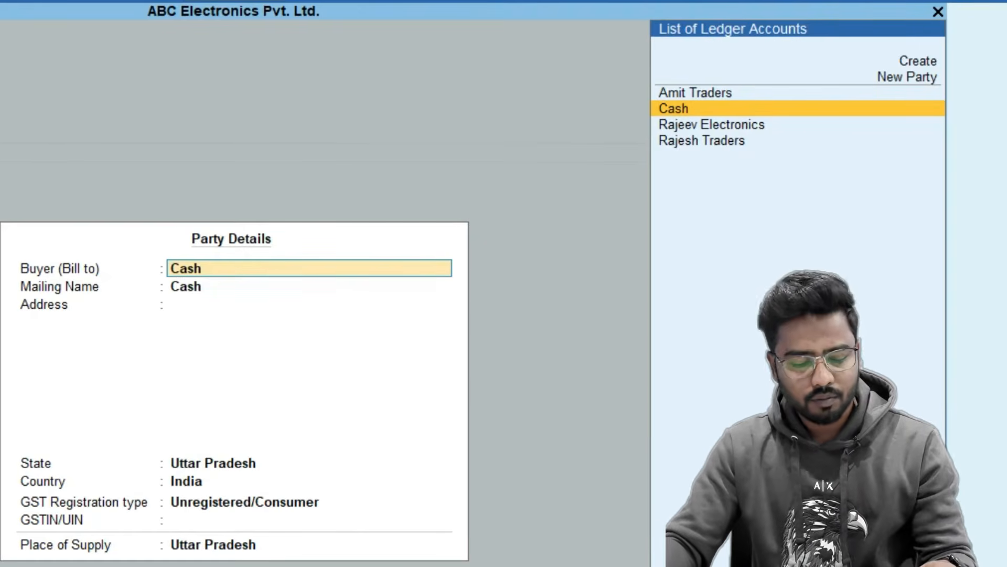
# Start creating a new party ledger from the Buyer (Bill to) field and name it Anirudh Traders
pyautogui.press('Up')
pyautogui.press('Up')
pyautogui.press('Up')
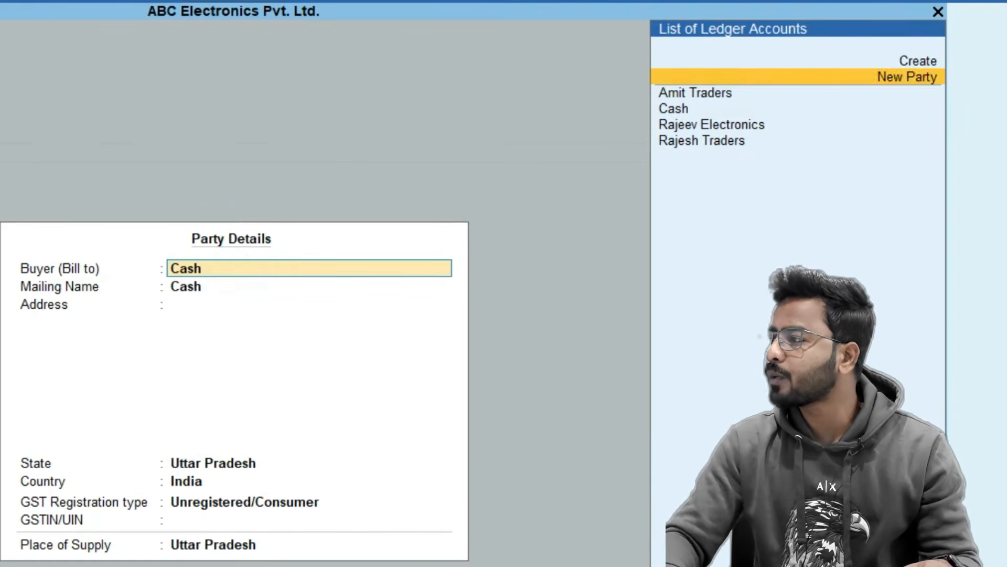
pyautogui.press('Return')
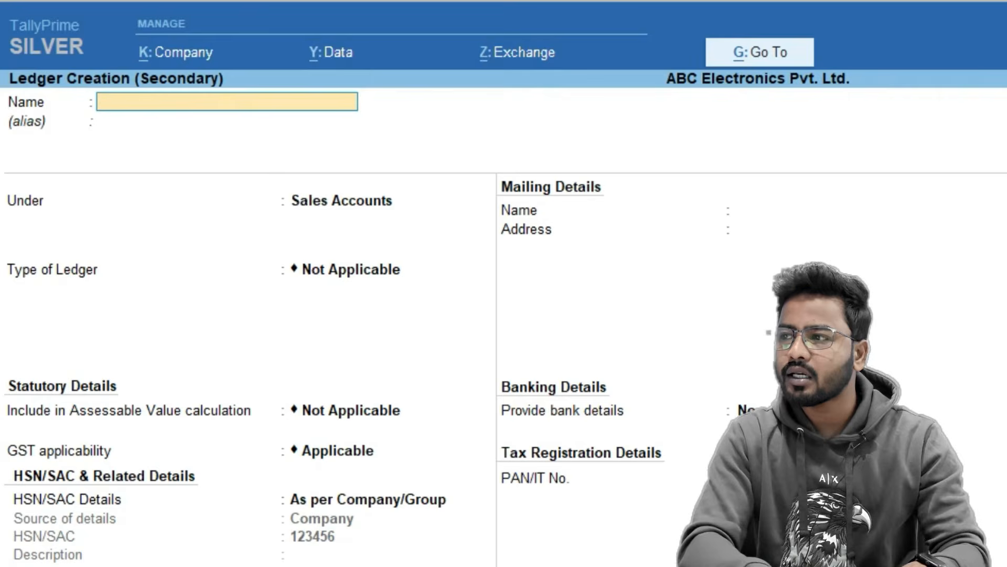
pyautogui.write('Anirudh Trad')
pyautogui.press('Return')
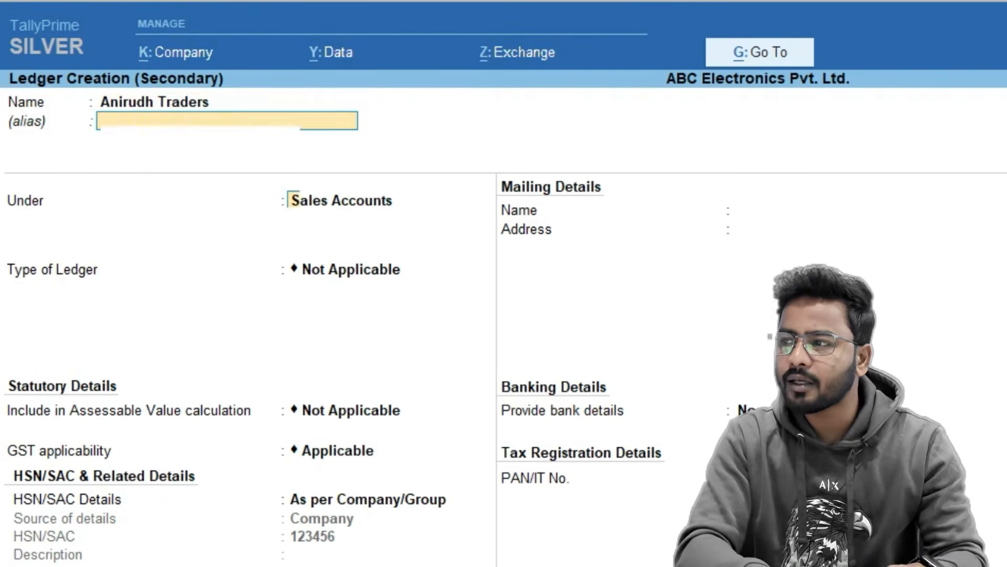
# Place the ledger under Sundry Debtors, keeping bill-by-bill balances at Yes, credit-day checking at No, and the mailing name Anirudh Traders
pyautogui.press('Return')
pyautogui.write('Sa')
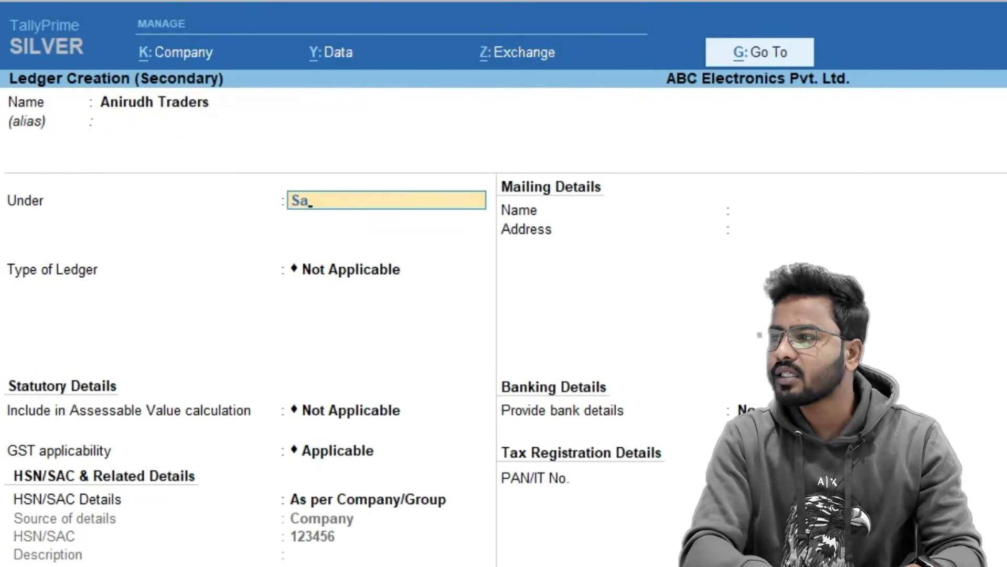
pyautogui.write('nd')
pyautogui.press('Down')
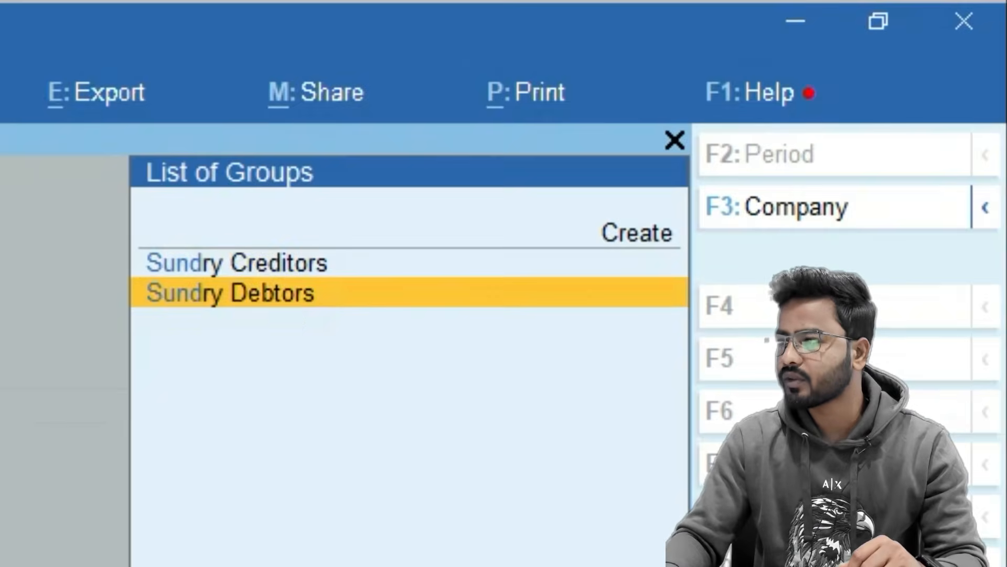
pyautogui.press('Return')
pyautogui.press('Return')
pyautogui.press('Return')
pyautogui.press('Return')
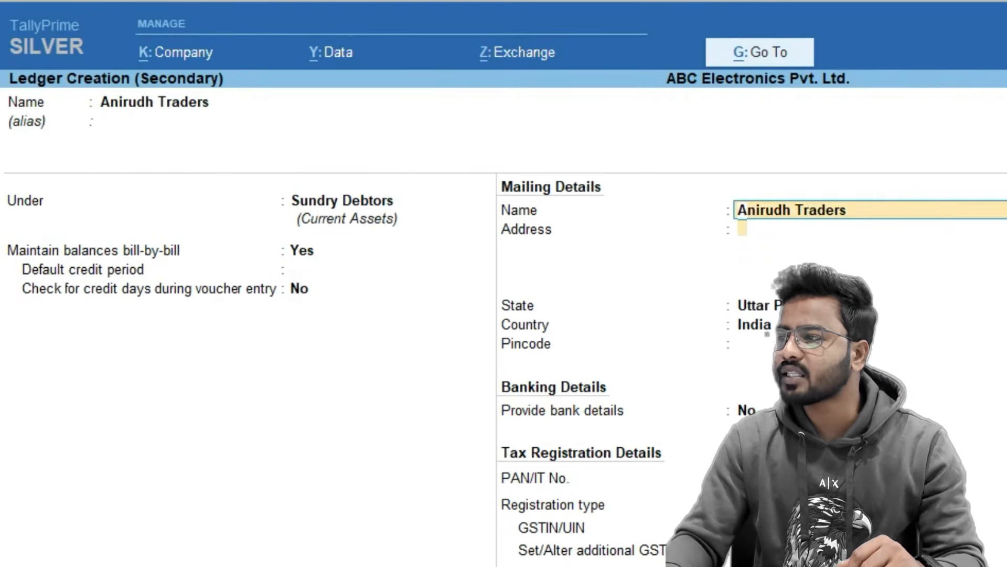
pyautogui.press('Return')
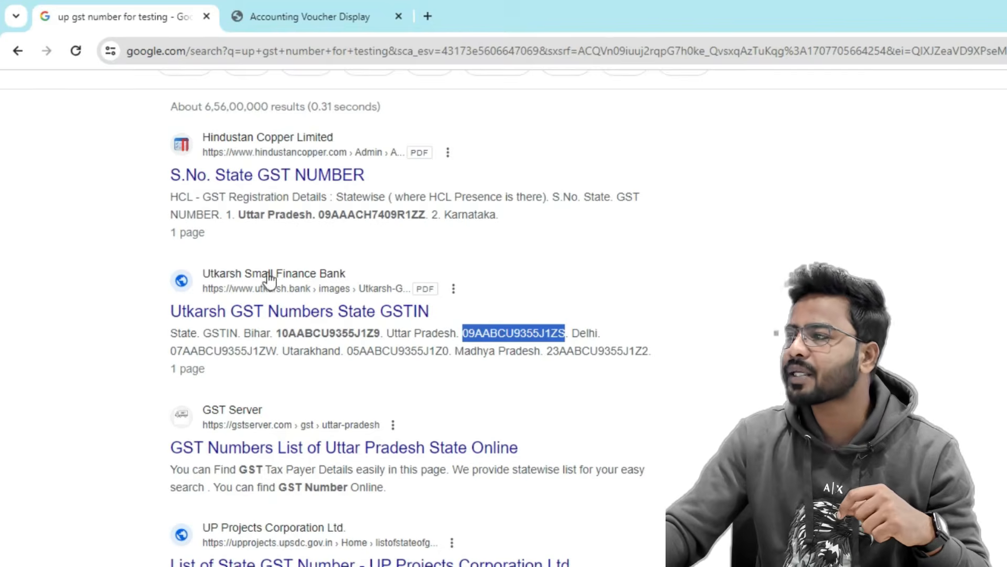
# Switch to the Chrome browser and search Google for "karnataka gst number for testing"
pyautogui.scroll(2, 3, 234)
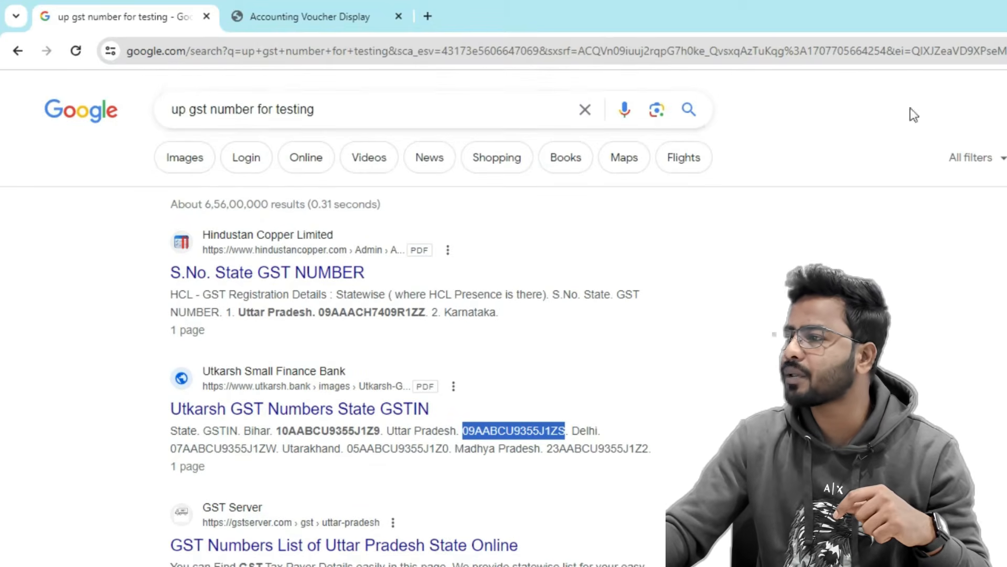
pyautogui.click(183, 109)
pyautogui.doubleClick(181, 108)
pyautogui.write('karn')
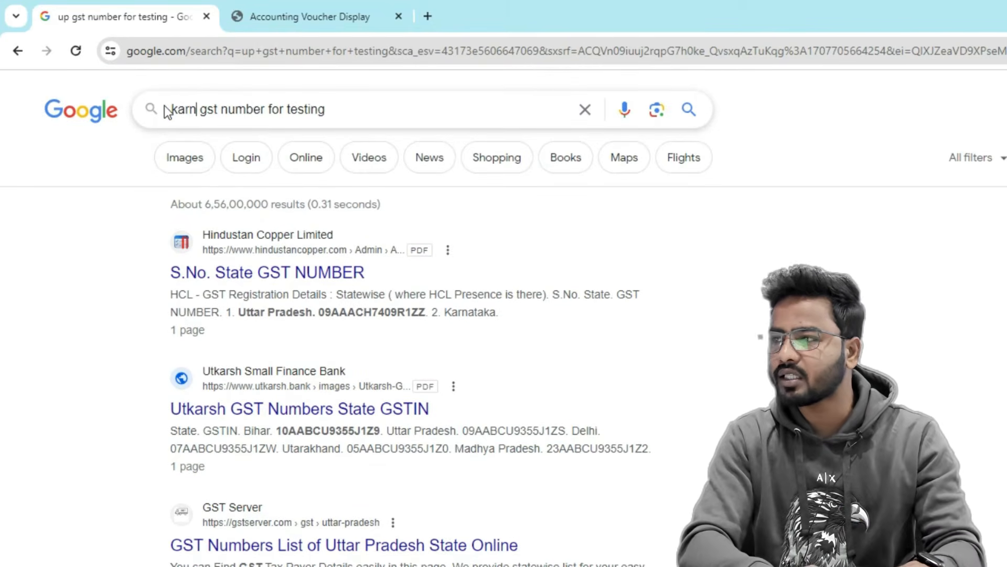
pyautogui.write('ataka')
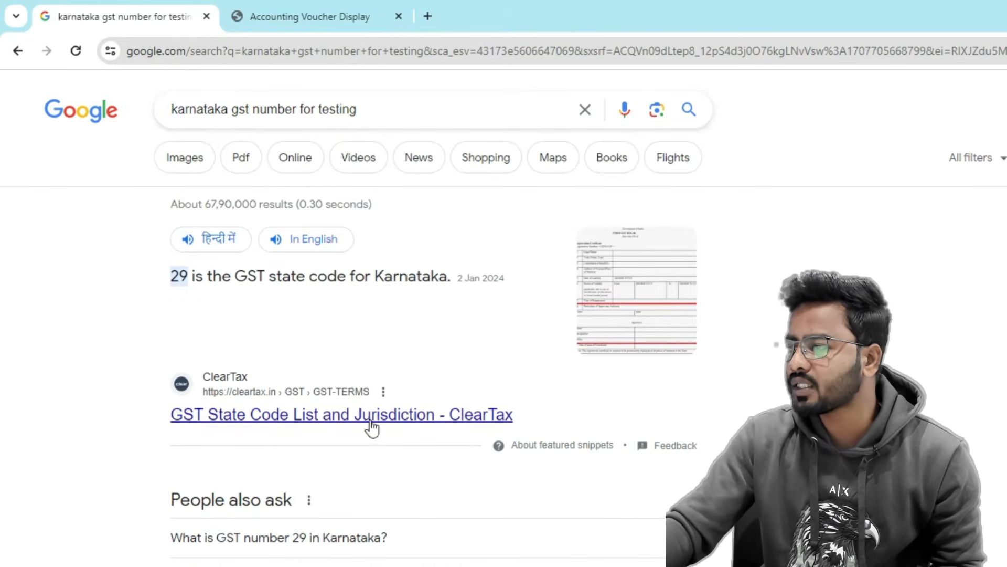
# Find the GP PARSIK Bank result and copy the GST number listed for Karnataka
pyautogui.scroll(-1, 2, 162)
pyautogui.scroll(1, 2, 147)
pyautogui.scroll(-2, 2, 210)
pyautogui.scroll(-8, 1, 211)
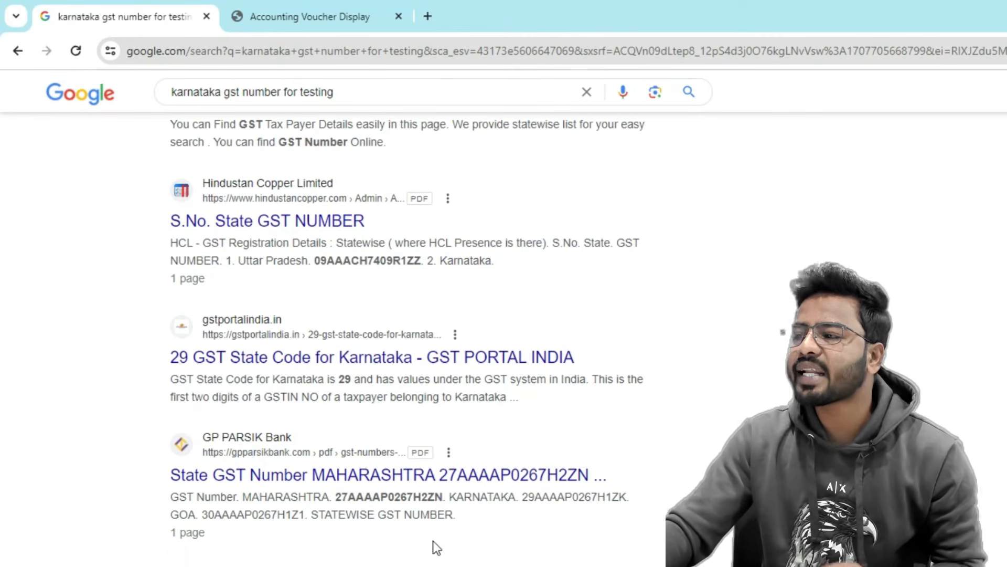
pyautogui.moveTo(526, 502); pyautogui.dragTo(621, 499)
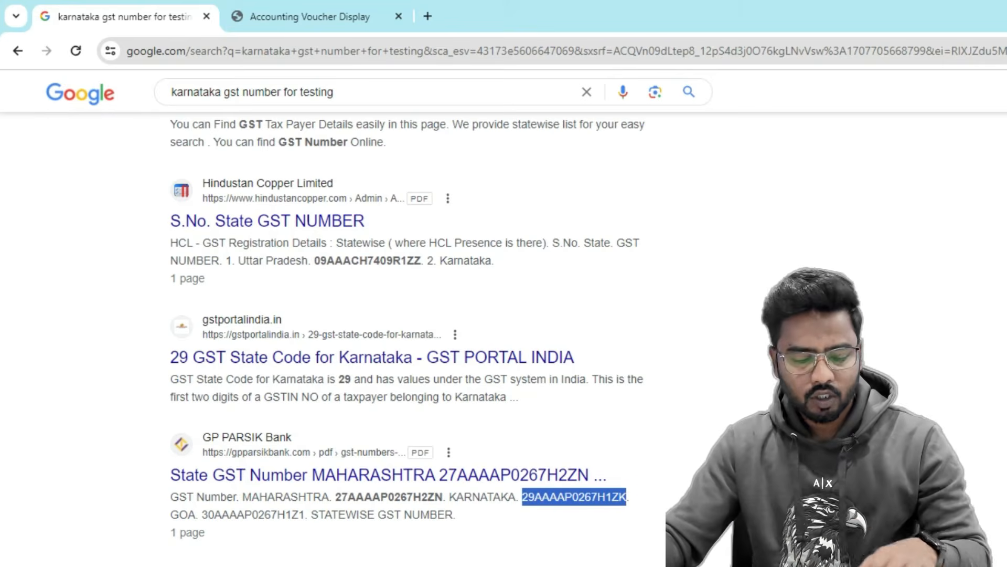
# Return to TallyPrime and paste the copied GST number as the new ledger's GSTIN/UIN, keeping the registration type Regular
pyautogui.hotkey('alt', 'Tab')
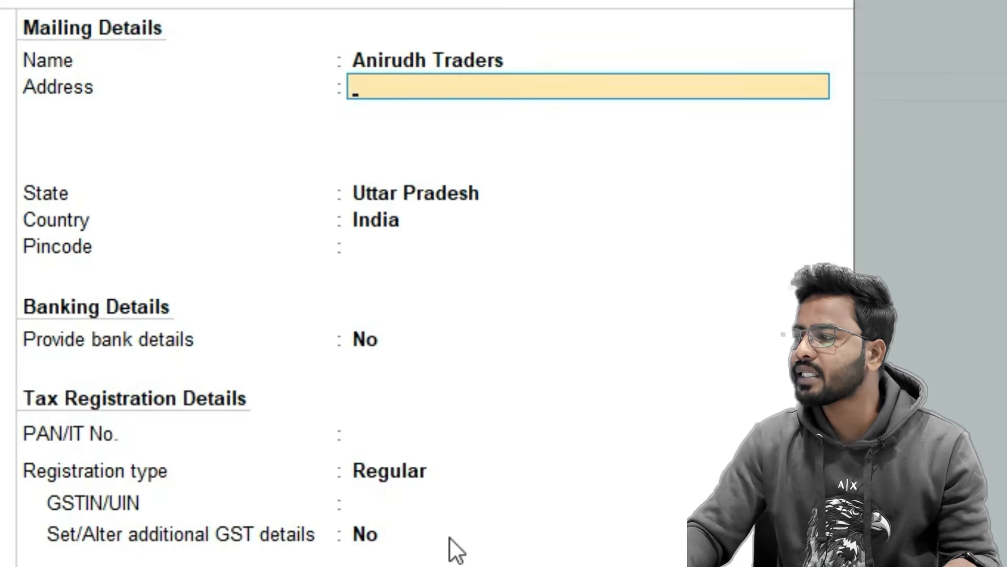
pyautogui.press('Return')
pyautogui.press('Return')
pyautogui.press('Return')
pyautogui.press('Return')
pyautogui.press('Return')
pyautogui.press('Return')
pyautogui.press('Return')
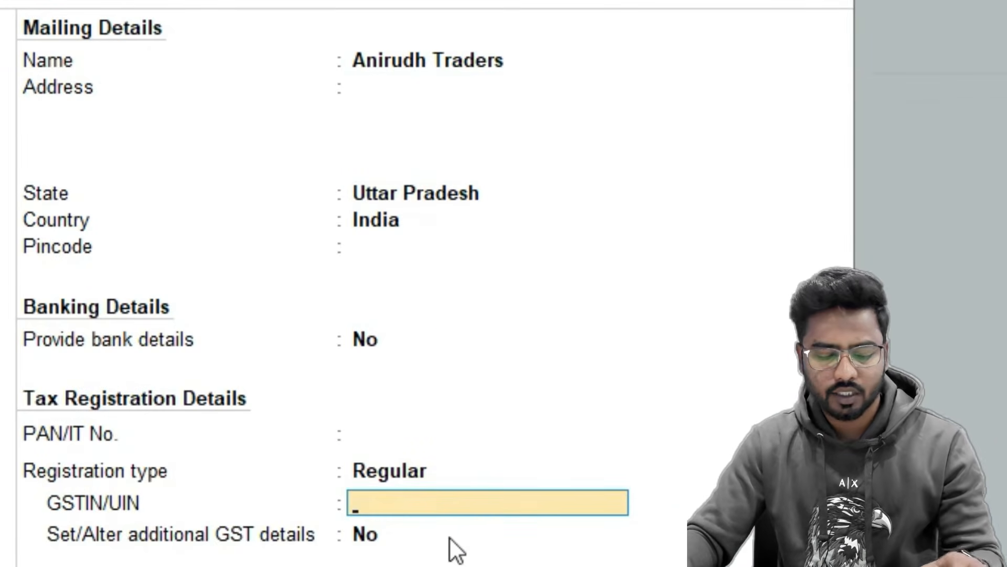
pyautogui.hotkey('ctrl', 'alt', 'v')
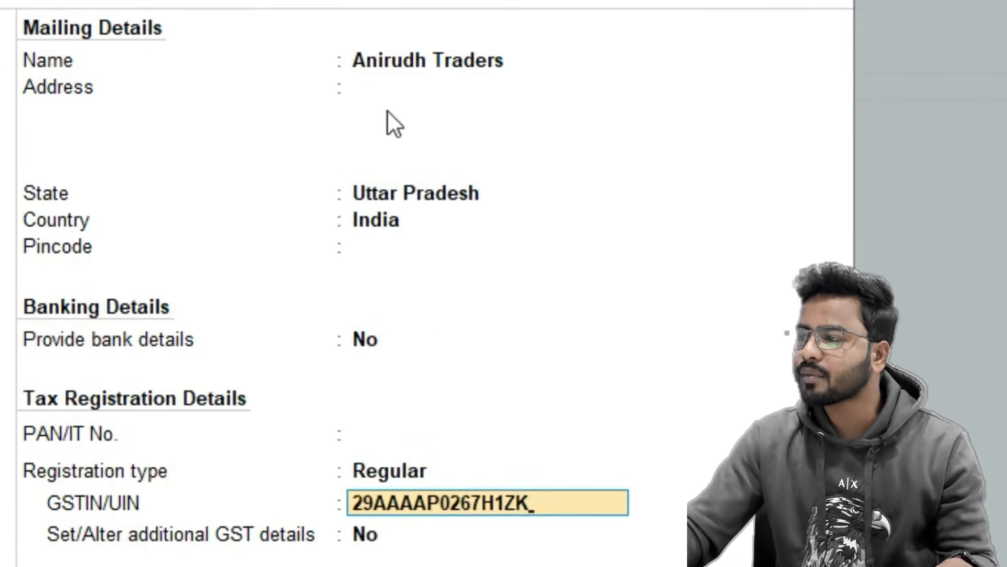
# Go back to the ledger's mailing details and enter the first two lines of the party's address
pyautogui.hotkey('shift', 'Tab')
pyautogui.hotkey('shift', 'Tab')
pyautogui.hotkey('shift', 'Tab')
pyautogui.hotkey('shift', 'Tab')
pyautogui.hotkey('shift', 'Tab')
pyautogui.hotkey('shift', 'Tab')
pyautogui.hotkey('shift', 'Tab')
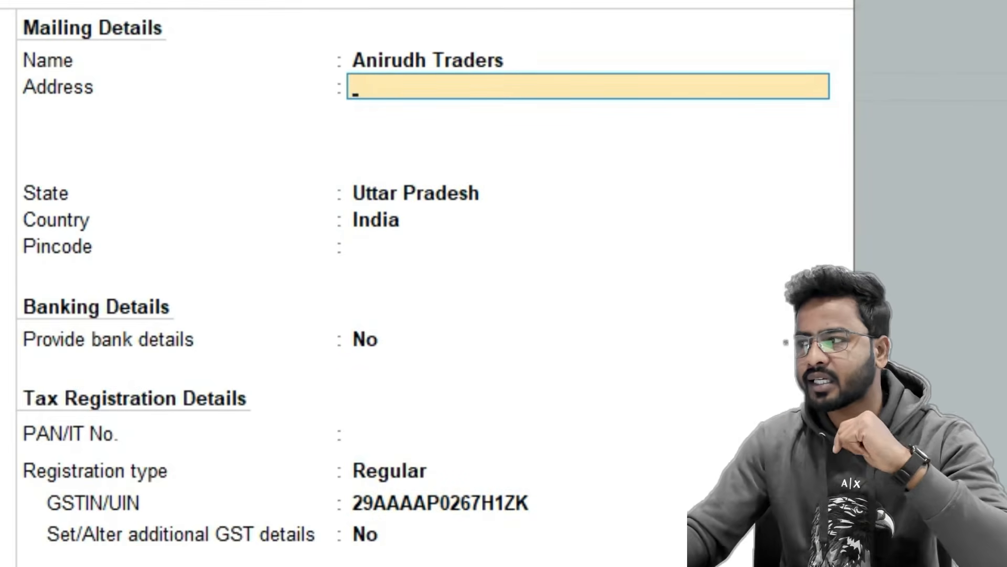
pyautogui.write('Main Mkt, Banglore')
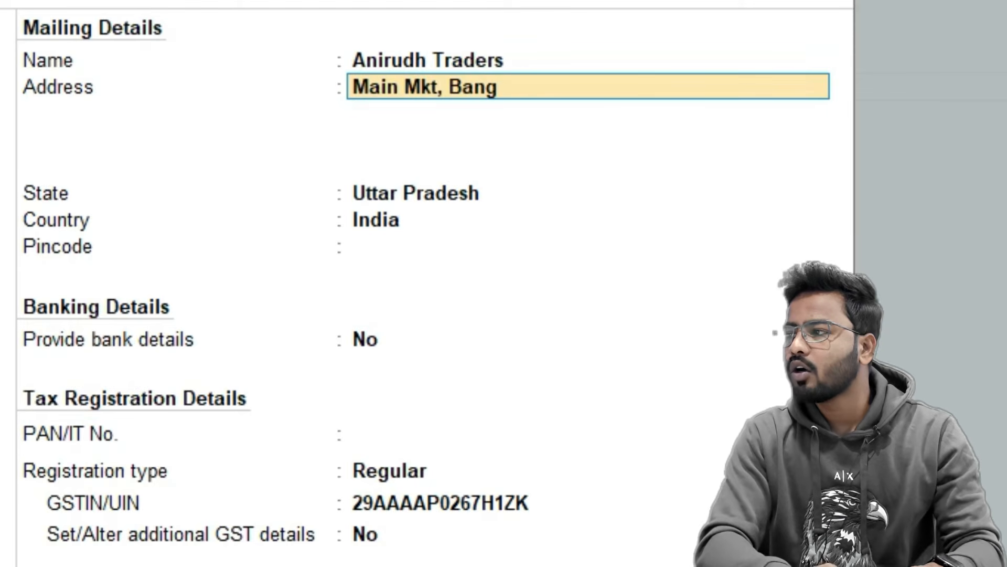
pyautogui.press('Return')
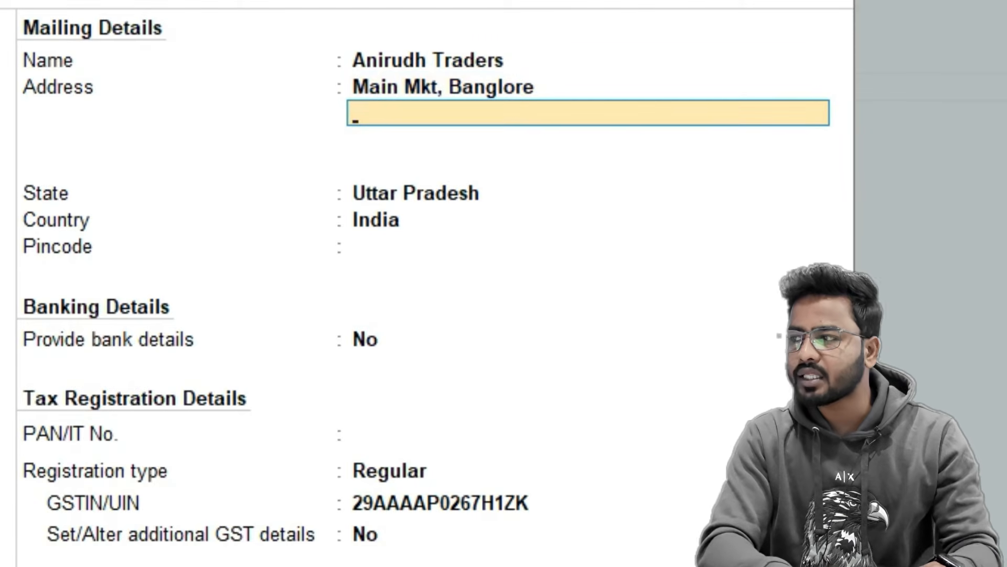
pyautogui.write('Sec-48 B')
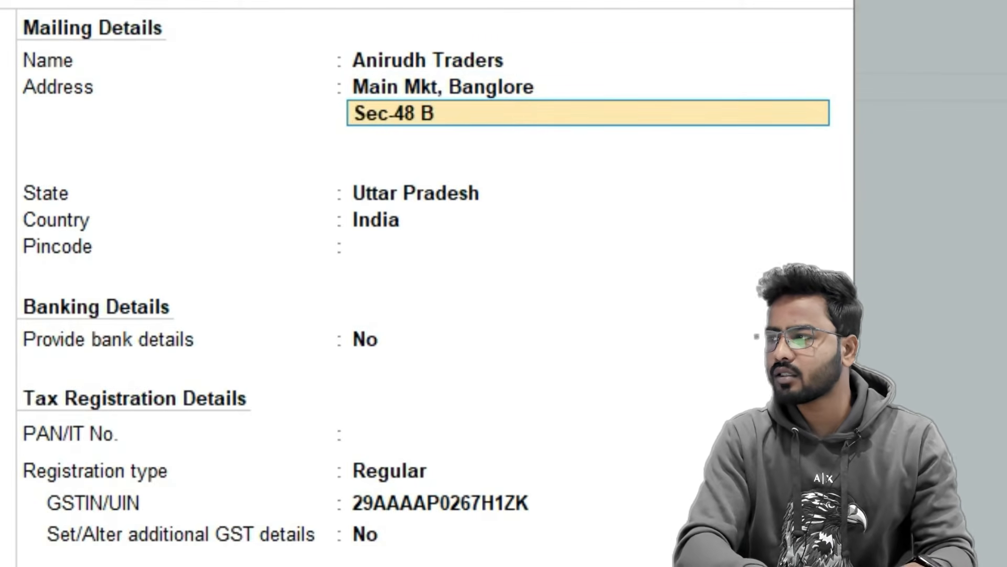
pyautogui.write('anglore')
# Correct the first address line by removing the city and spelling out the abbreviated word in full
pyautogui.press('Up')
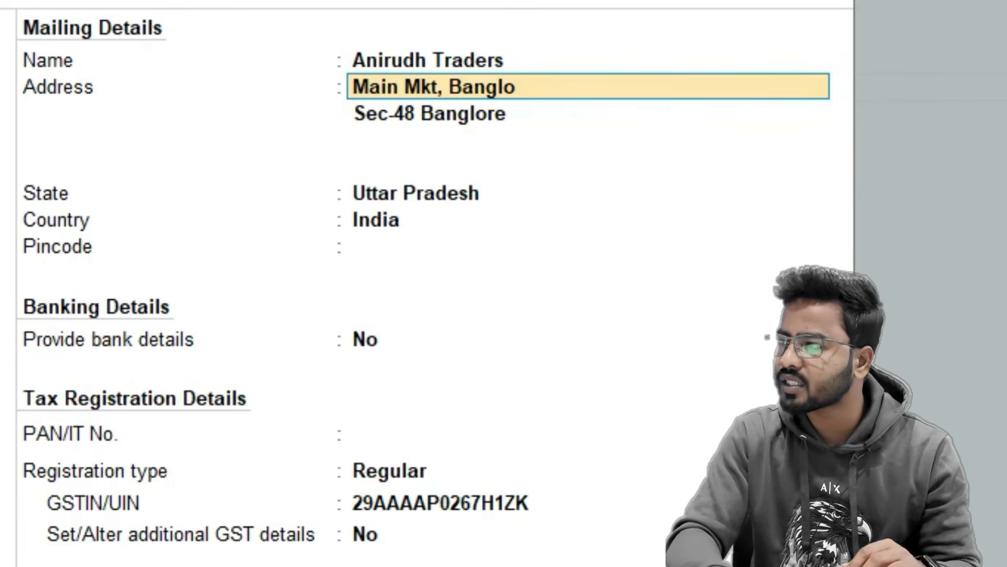
pyautogui.press('BackSpace')
pyautogui.press('BackSpace')
pyautogui.press('BackSpace')
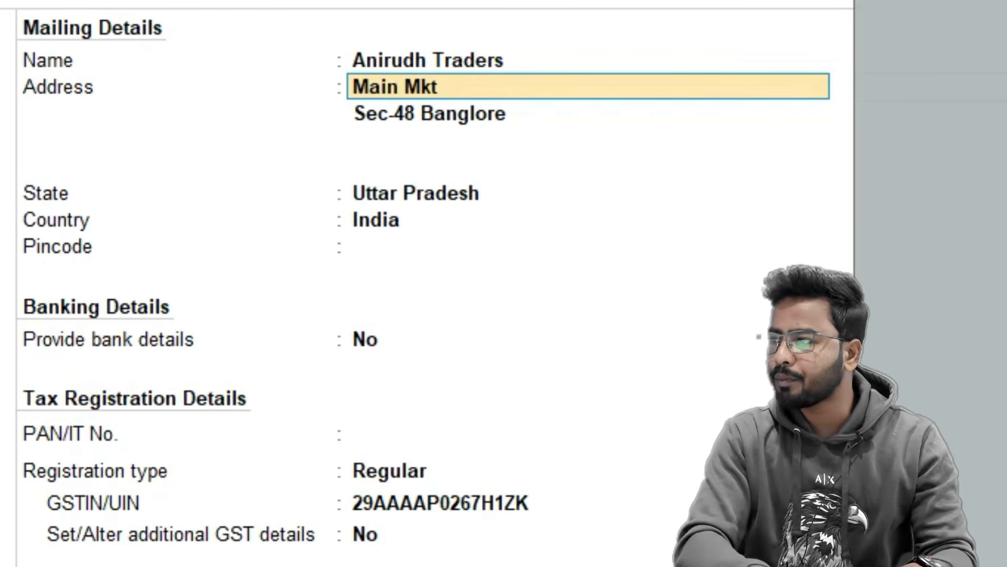
pyautogui.write('arket')
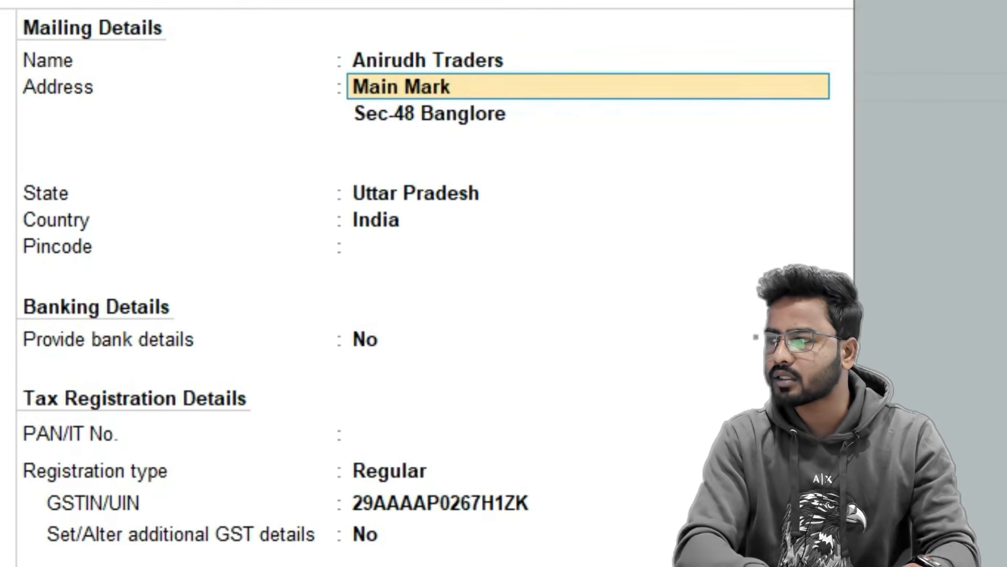
pyautogui.press('Return')
pyautogui.press('Return')
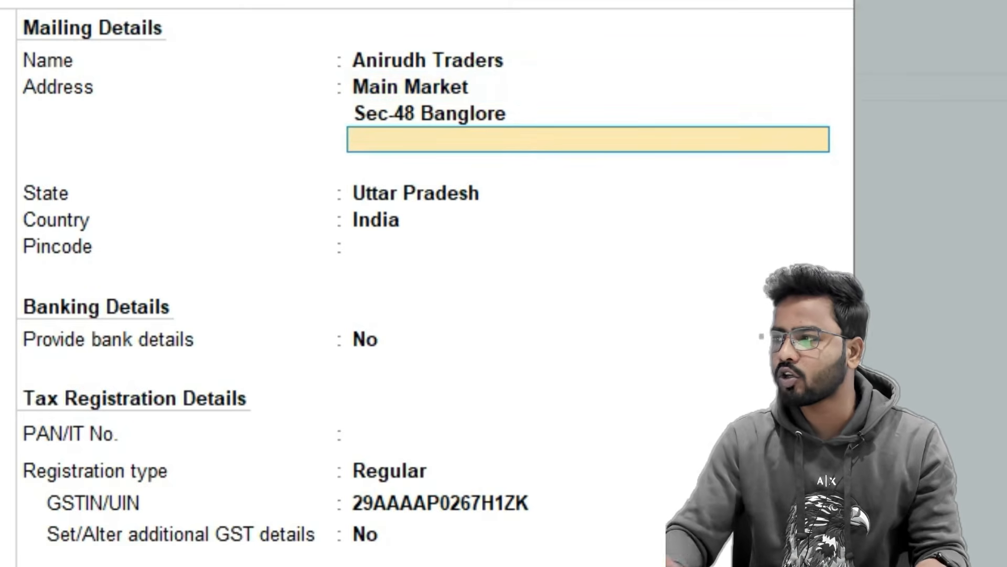
# Switch to the Chrome browser, search Google for "banglore pin code", and pick the first postal code listed
pyautogui.hotkey('alt', 'Tab')
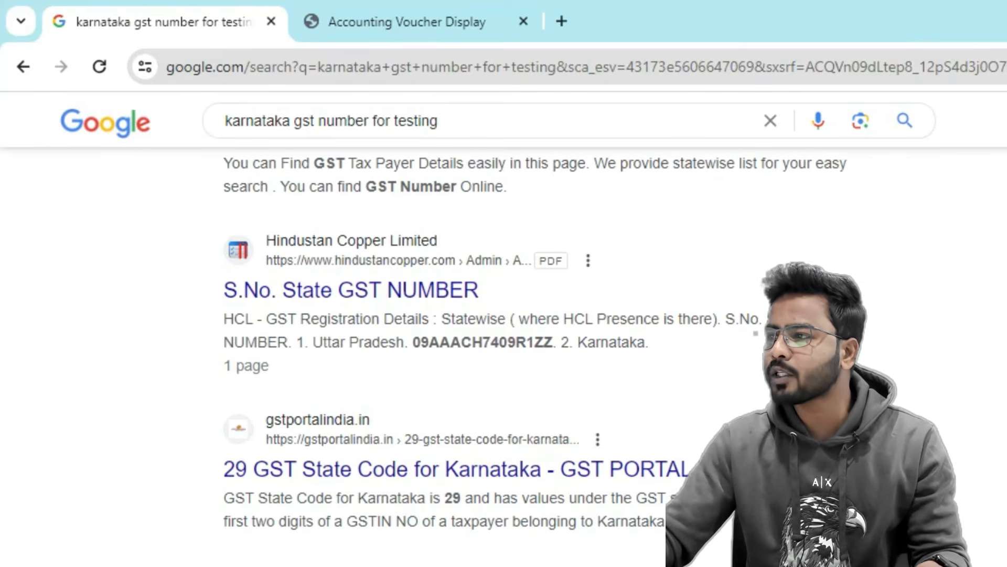
pyautogui.tripleClick(445, 120)
pyautogui.write('banglore pin code')
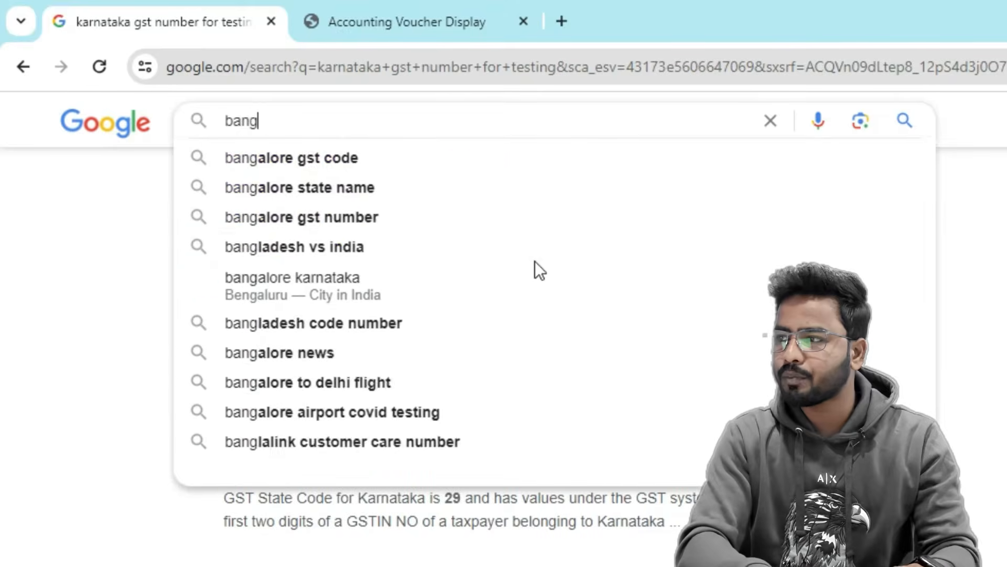
pyautogui.press('Return')
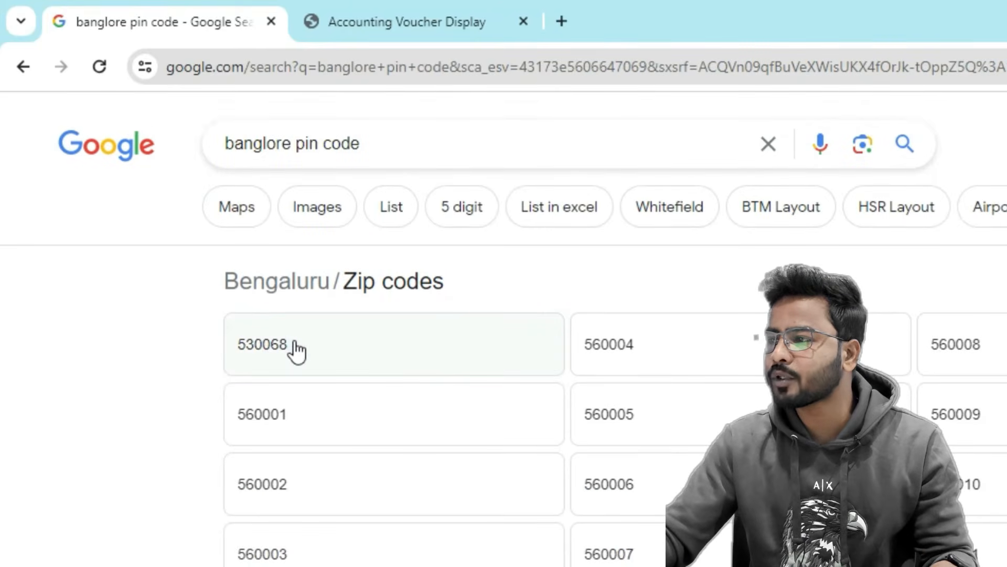
pyautogui.moveTo(295, 343); pyautogui.dragTo(220, 344)
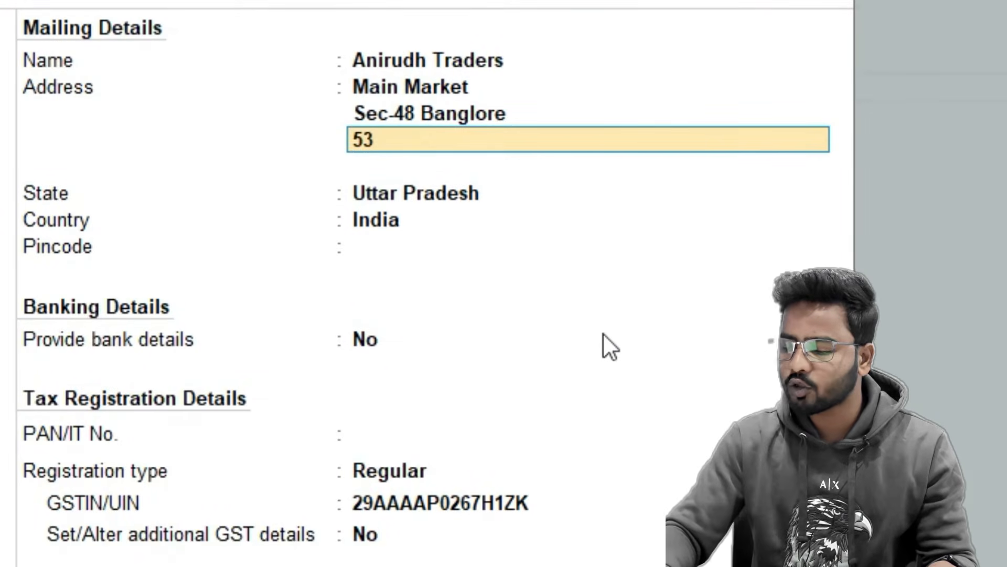
# In TallyPrime, enter the postal code as the third address line, then accept the ledger and the party details with state Uttar Pradesh
pyautogui.write('0068')
pyautogui.press('Return')
pyautogui.press('Return')
pyautogui.press('Return')
pyautogui.press('Return')
pyautogui.press('Return')
pyautogui.press('Return')
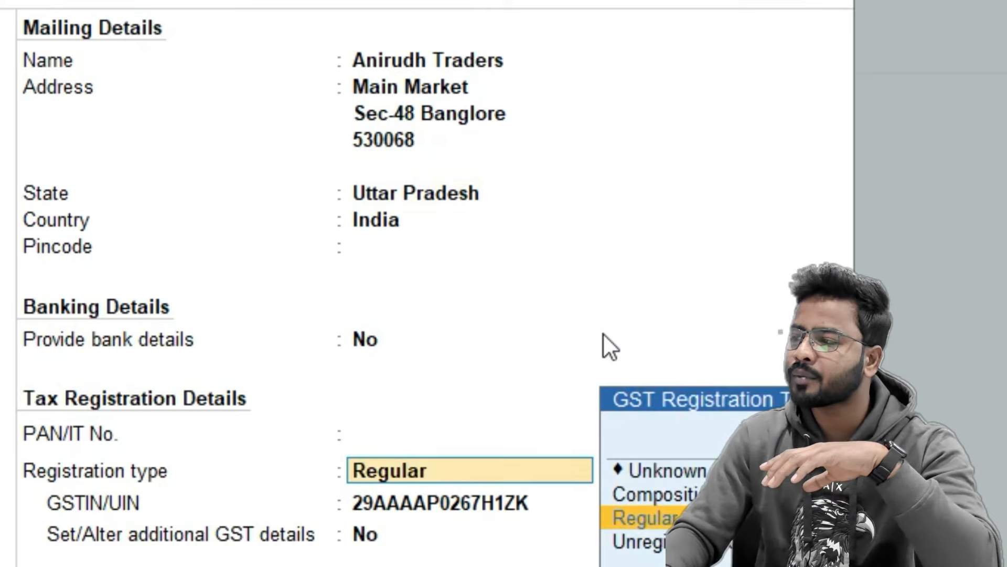
pyautogui.press('Return')
pyautogui.press('Return')
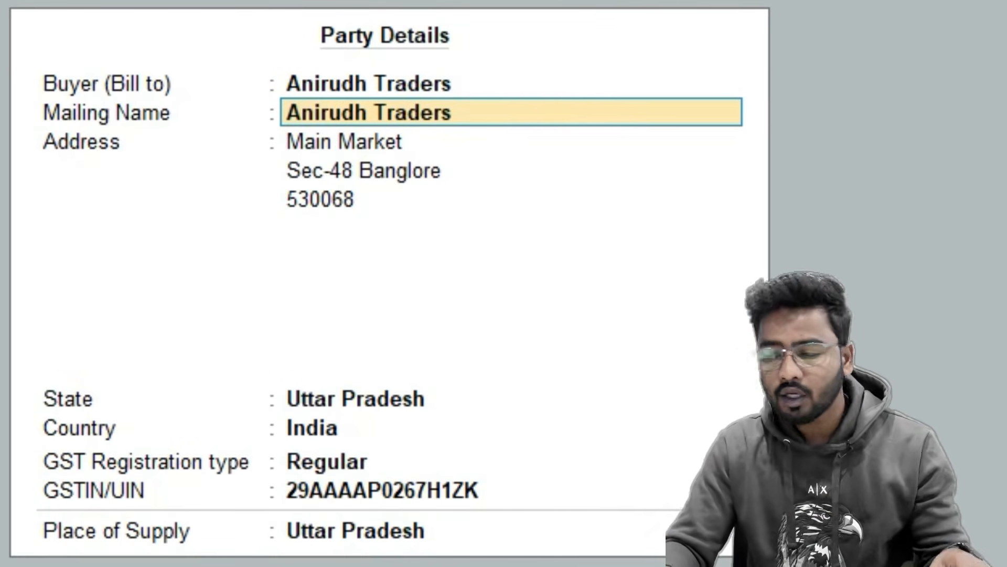
pyautogui.hotkey('ctrl', 'a')
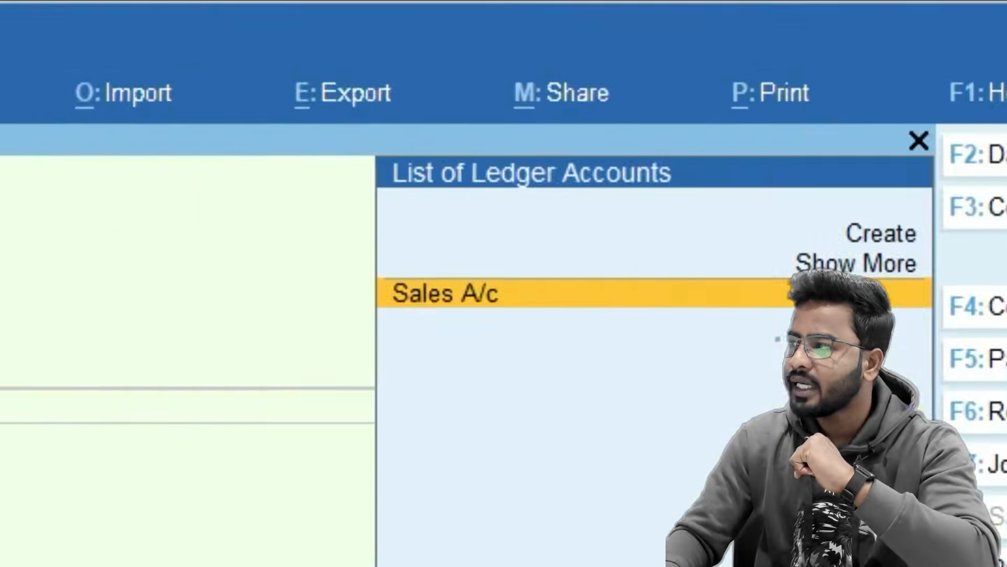
# Choose Sales A/c as the sales ledger and enter 10 Pcs of Usha Fan at a rate of 2,500 per piece
pyautogui.press('Return')
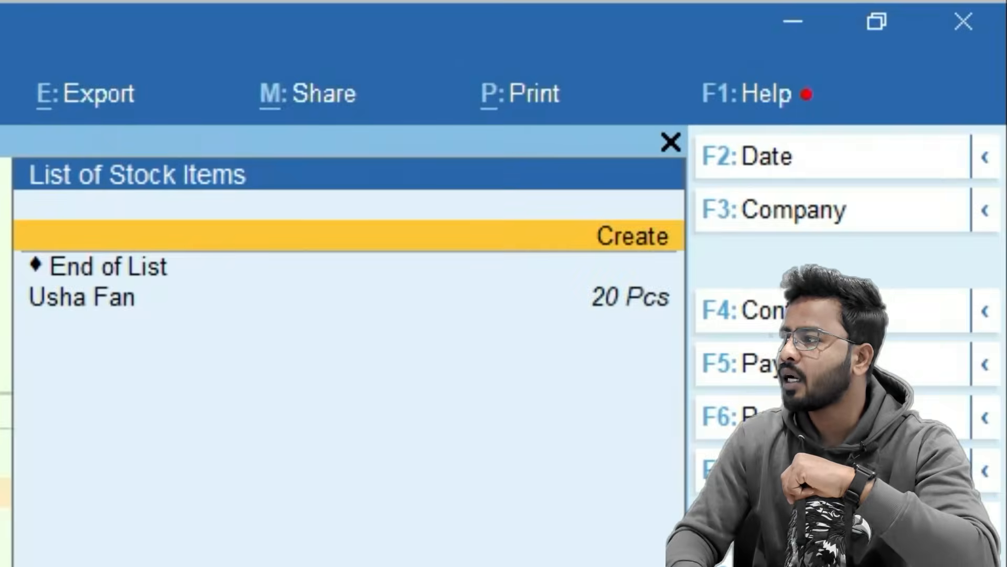
pyautogui.press('Down')
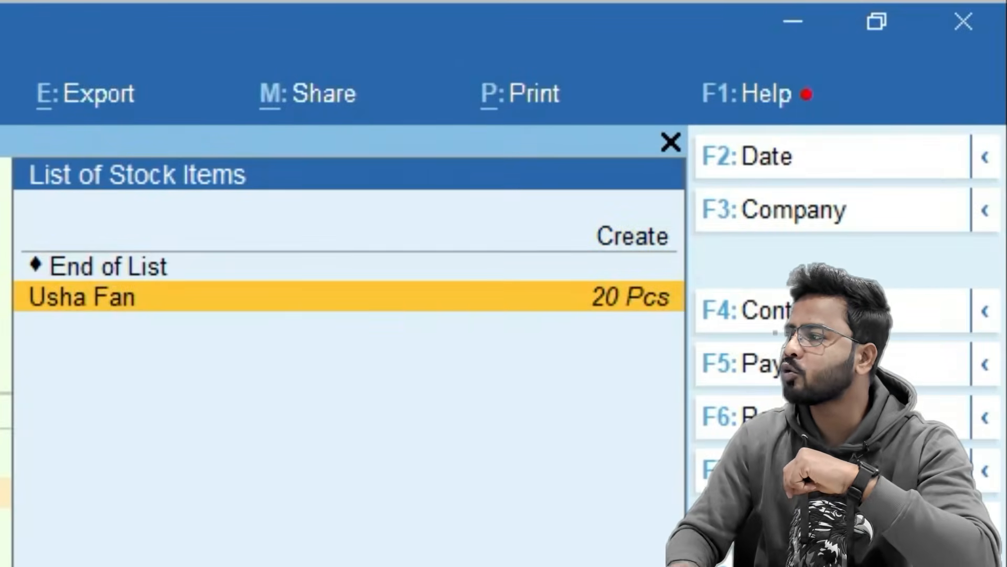
pyautogui.press('Return')
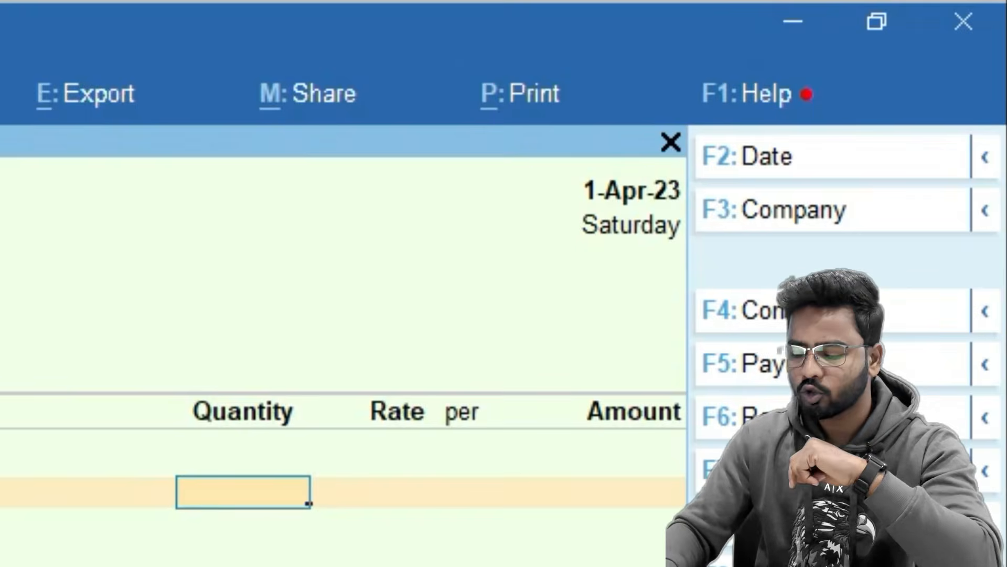
pyautogui.write('10')
pyautogui.press('Return')
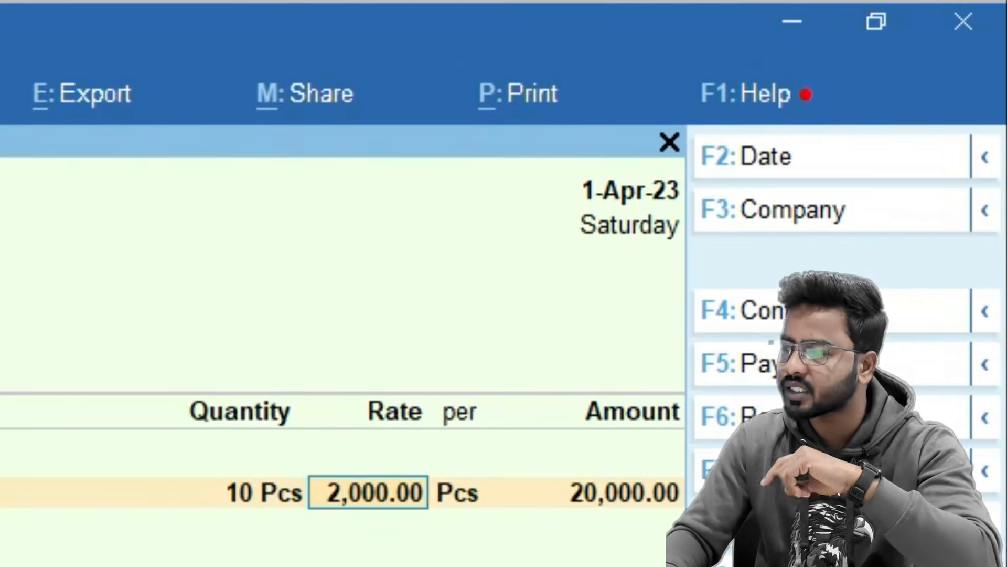
pyautogui.write('2,500')
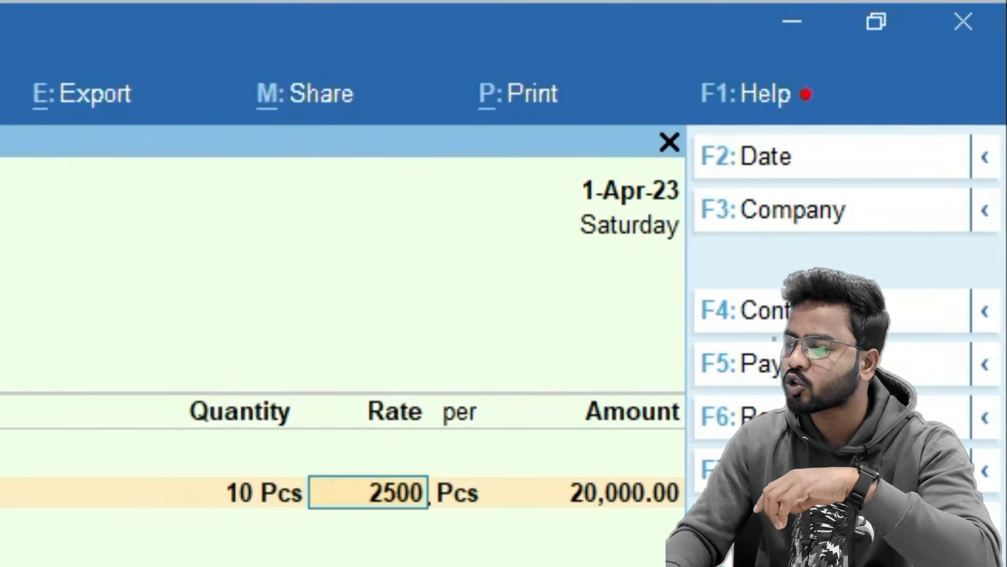
pyautogui.press('Return')
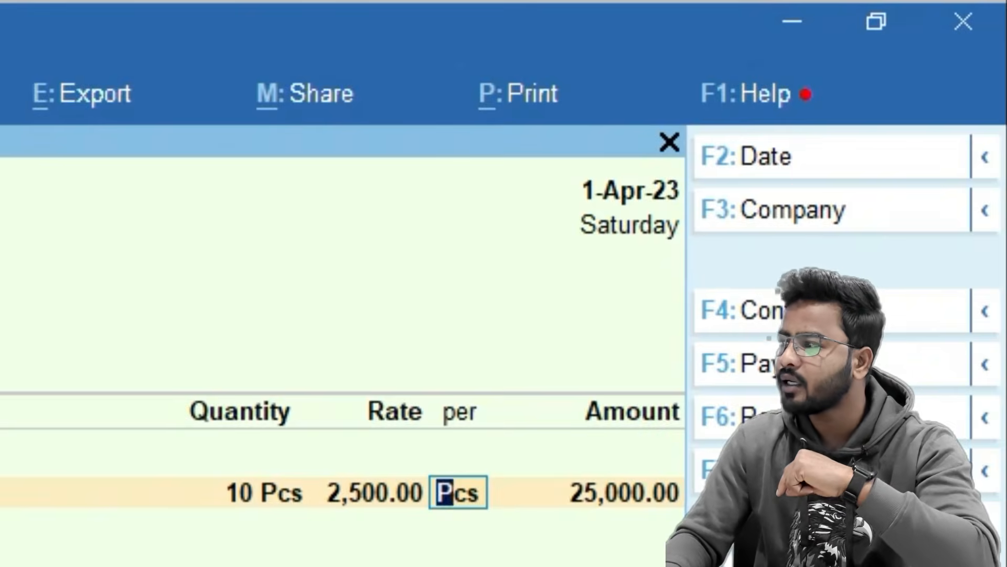
pyautogui.press('Return')
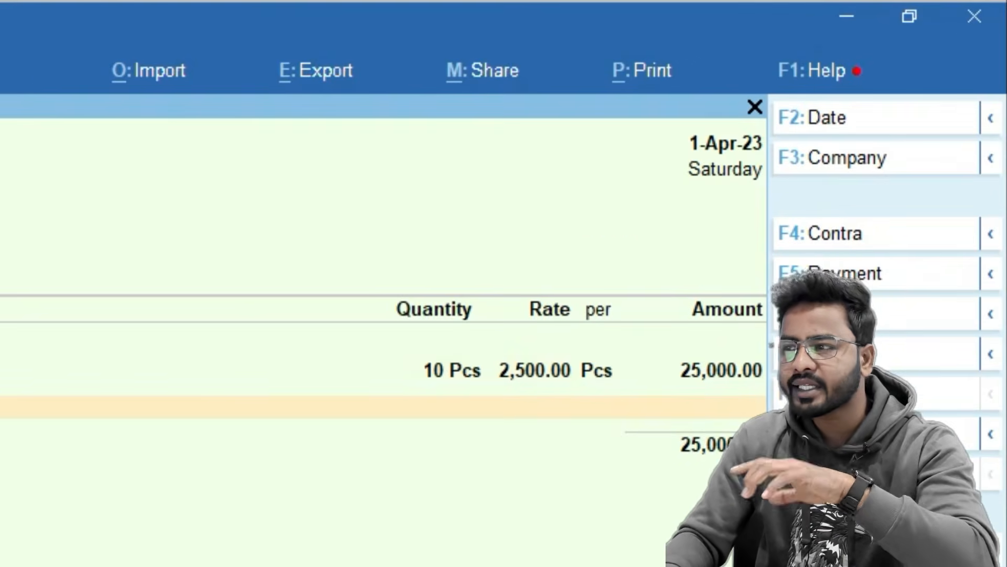
# End the item list and add the IGST ledger to the voucher as its only tax line
pyautogui.press('Return')
pyautogui.press('Return')
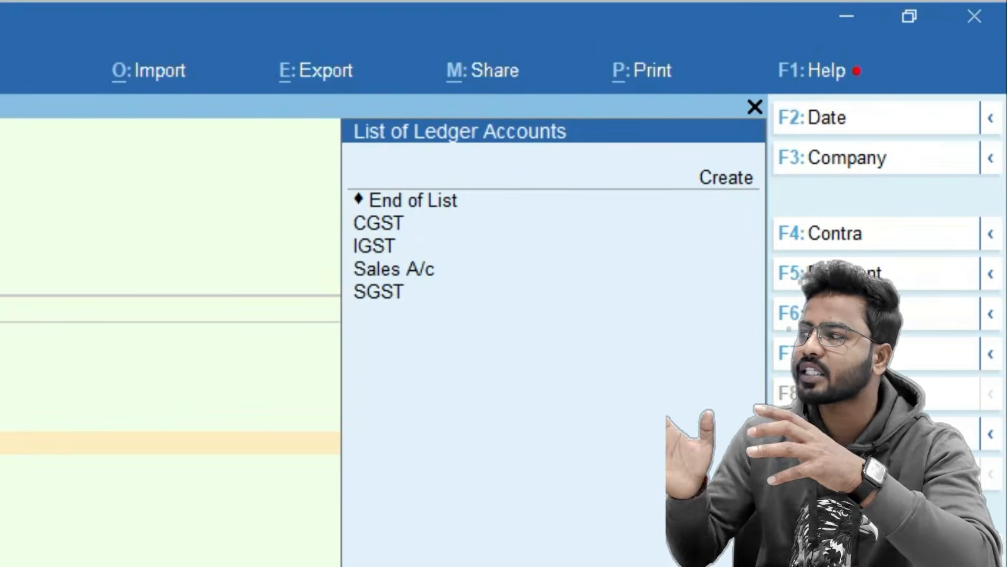
pyautogui.press('Down')
pyautogui.press('Down')
pyautogui.press('Return')
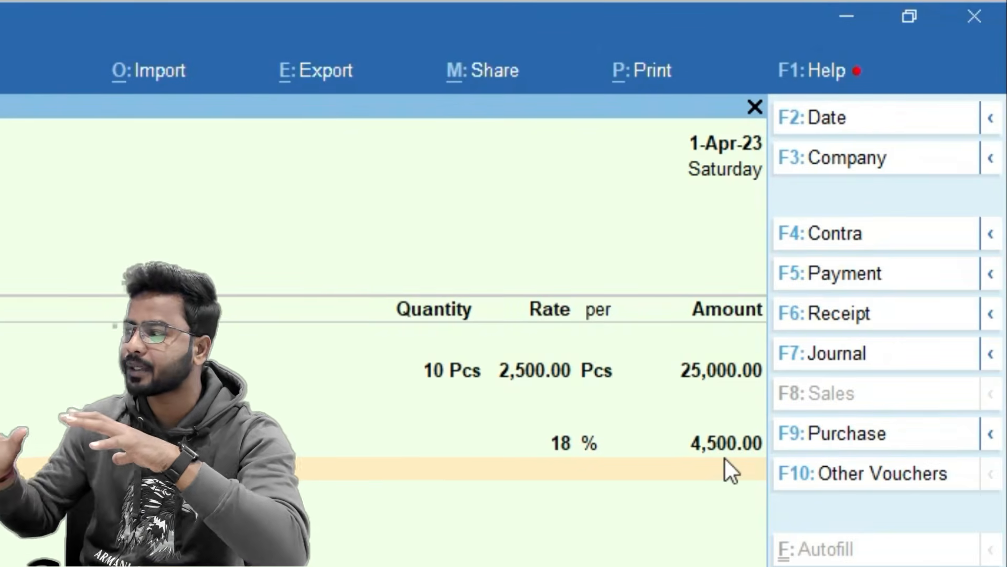
pyautogui.press('Return')
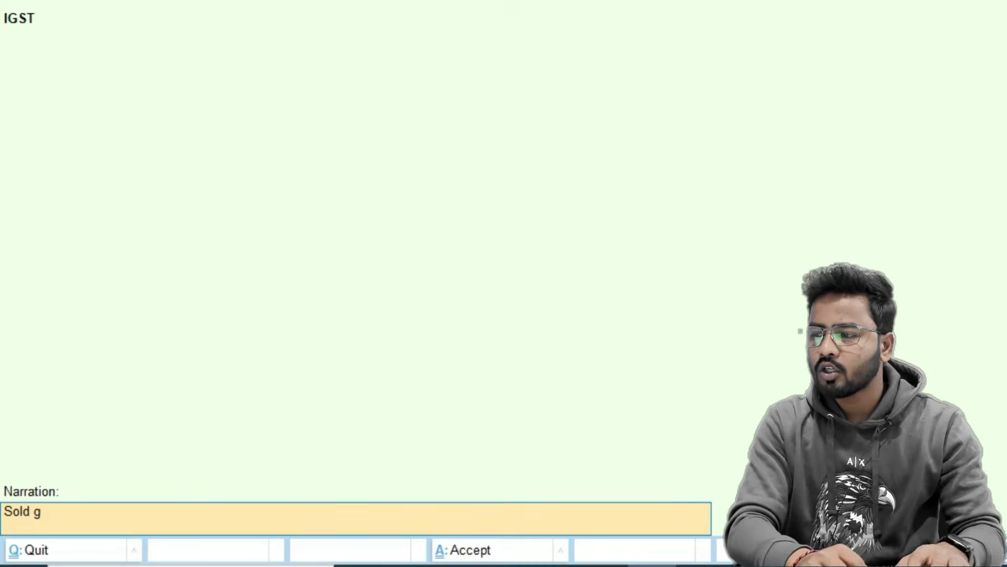
# Complete the narration as "Sold goods to anirudh traders" and accept the sales voucher
pyautogui.write('oods to a')
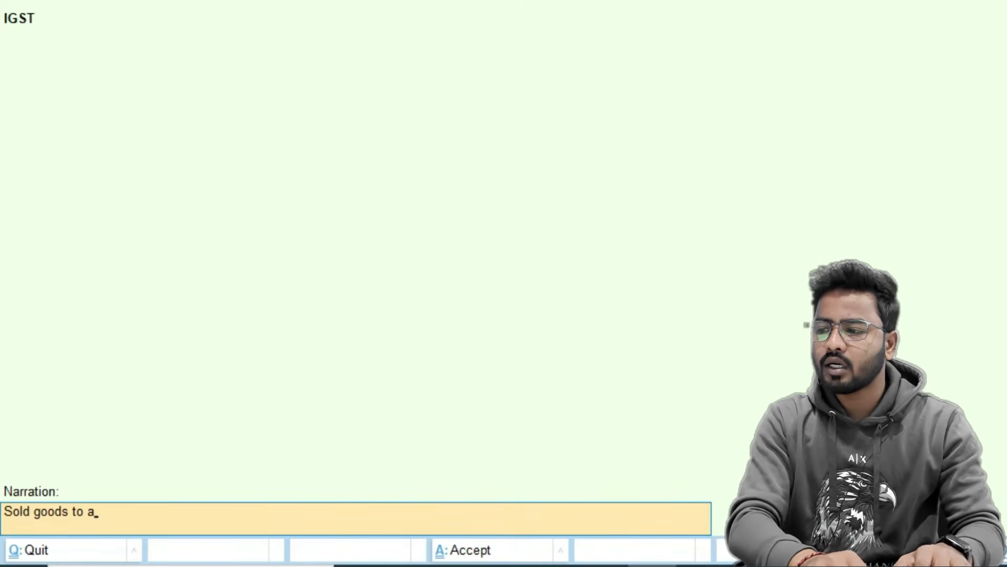
pyautogui.write('nirudh traders')
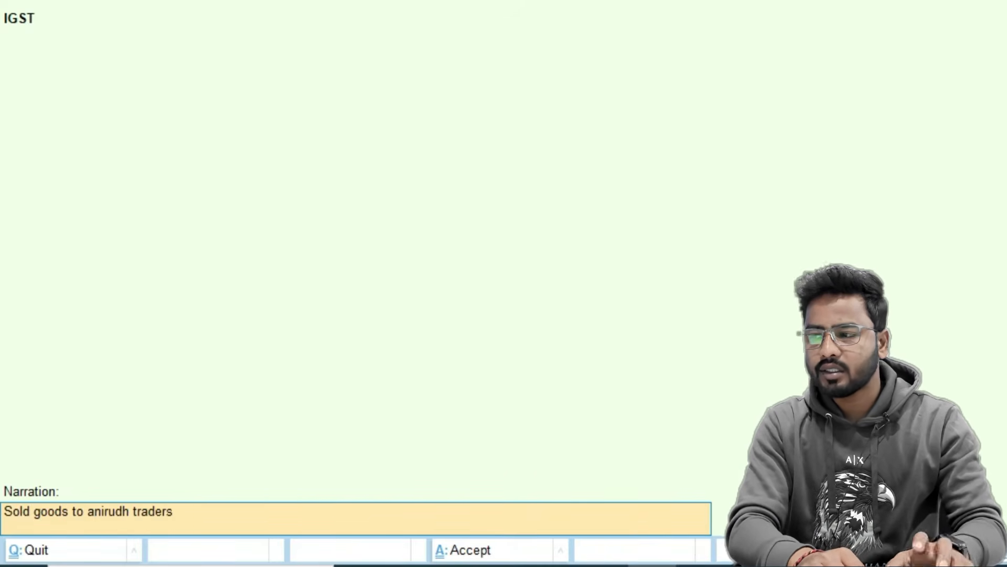
pyautogui.press('Return')
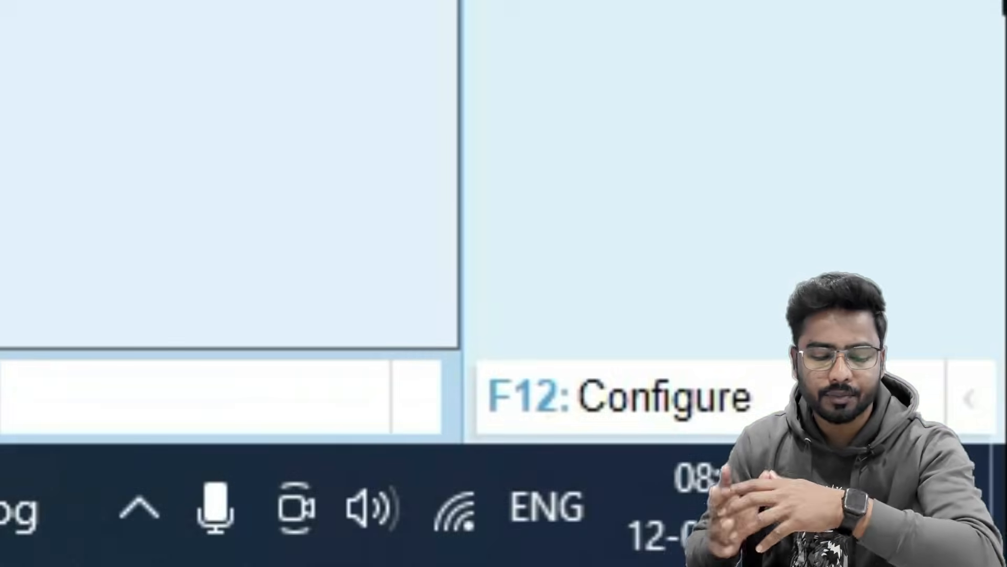
# Quit voucher entry and open sales voucher no. 2 from the Day Book
pyautogui.press('Escape')
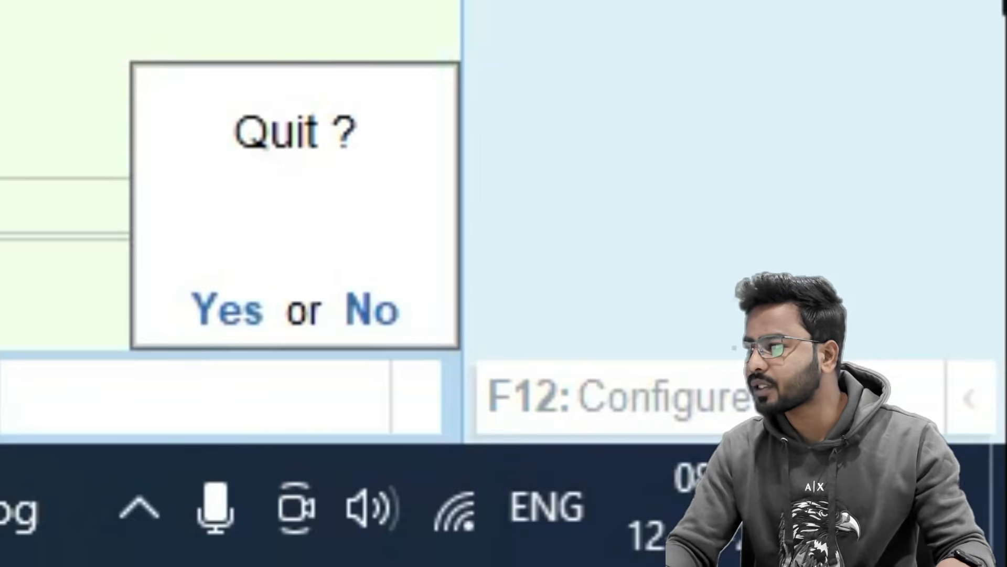
pyautogui.press('y')
pyautogui.press('Down')
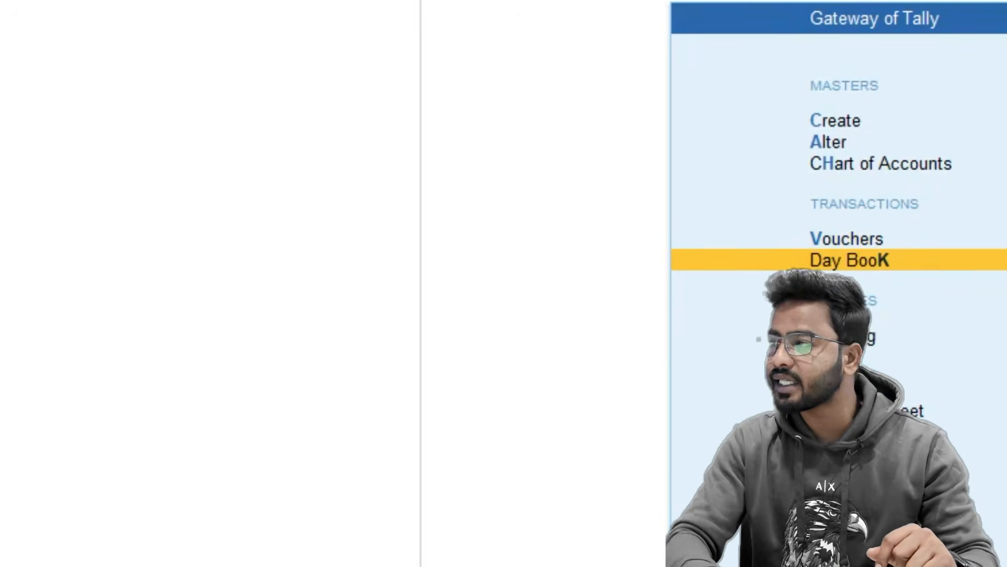
pyautogui.press('Return')
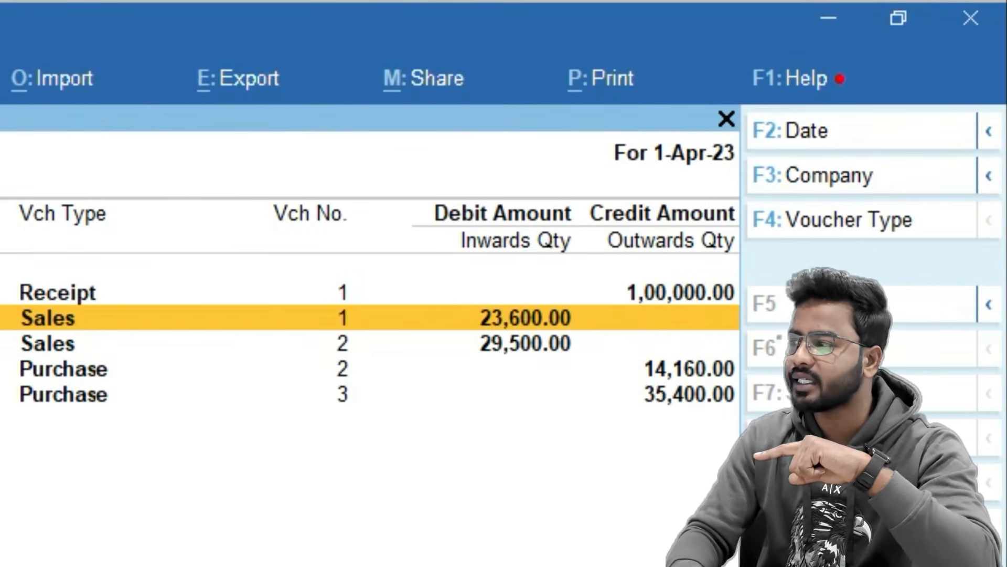
pyautogui.press('Down')
pyautogui.press('Return')
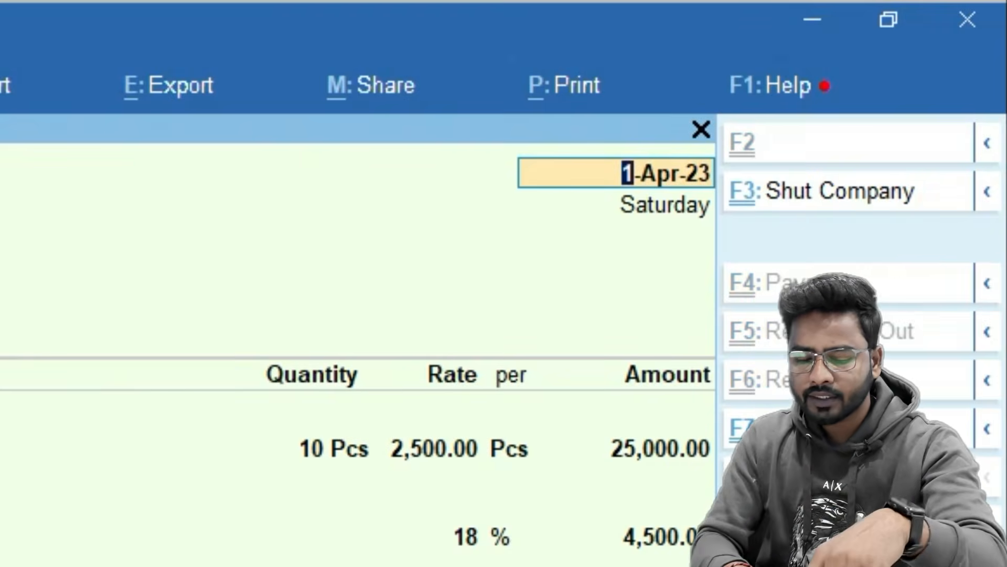
# Print the sales voucher to a PDF named "anirudh traders igst" in the OneDrive Desktop folder, and open the saved file
pyautogui.hotkey('alt', 'p')
pyautogui.press('p')
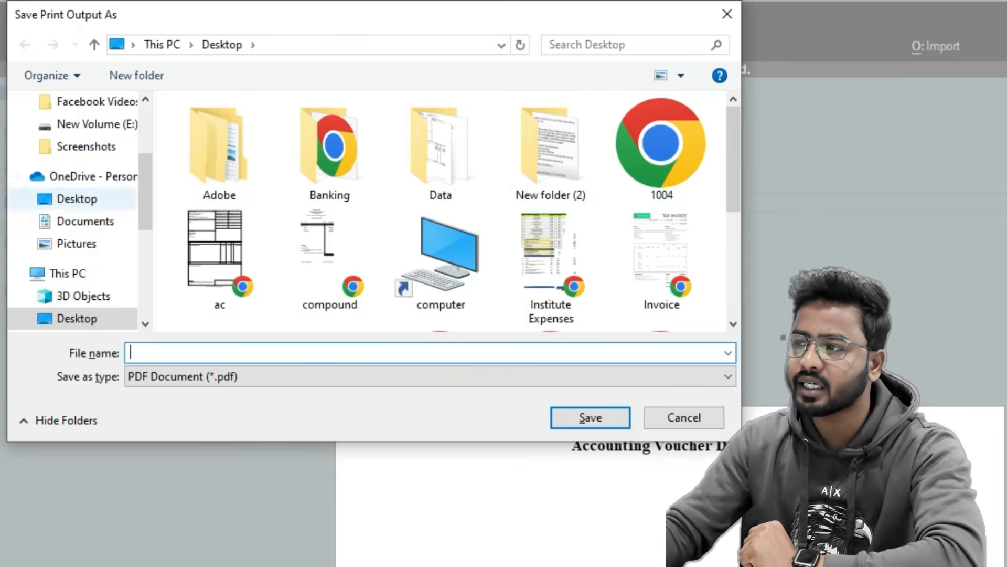
pyautogui.click(77, 199)
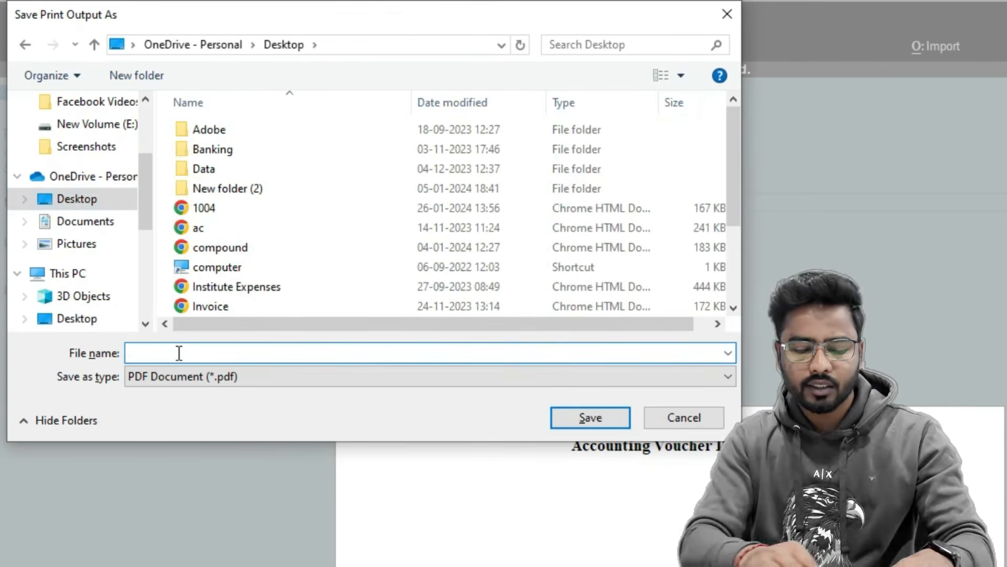
pyautogui.write('anitudh')
pyautogui.press('BackSpace')
pyautogui.press('BackSpace')
pyautogui.press('BackSpace')
pyautogui.write('udh trade')
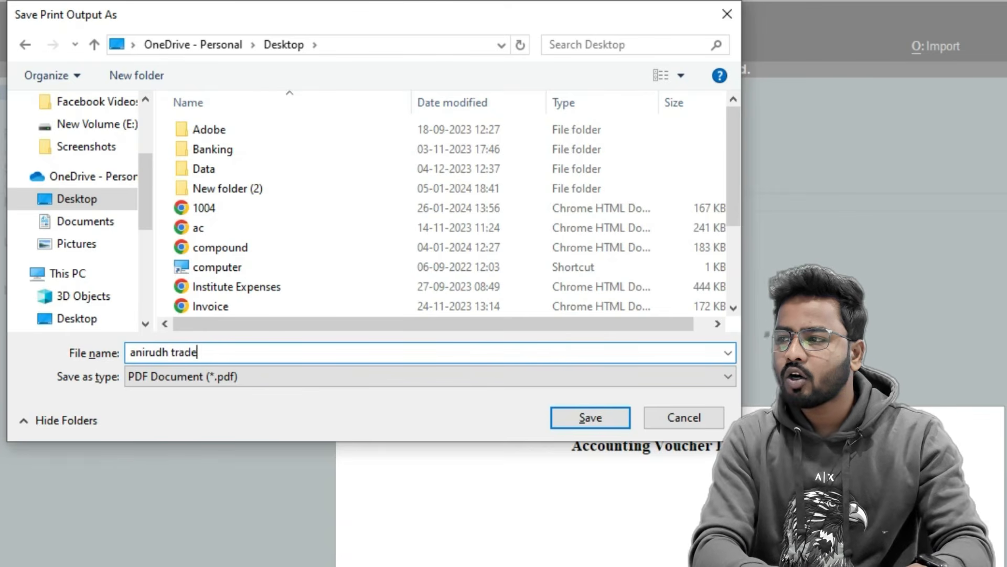
pyautogui.write('rs igst')
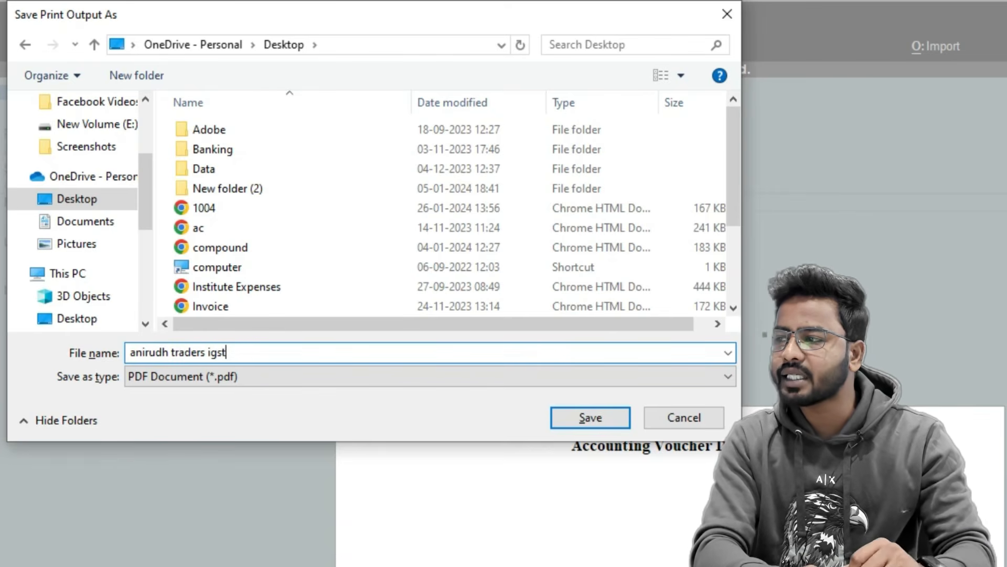
pyautogui.press('Return')
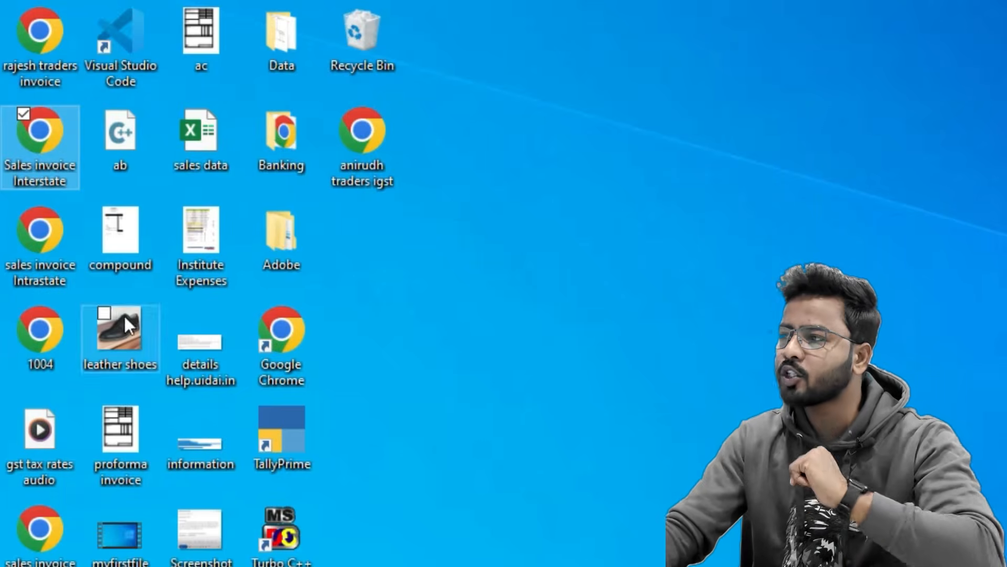
pyautogui.doubleClick(369, 146)
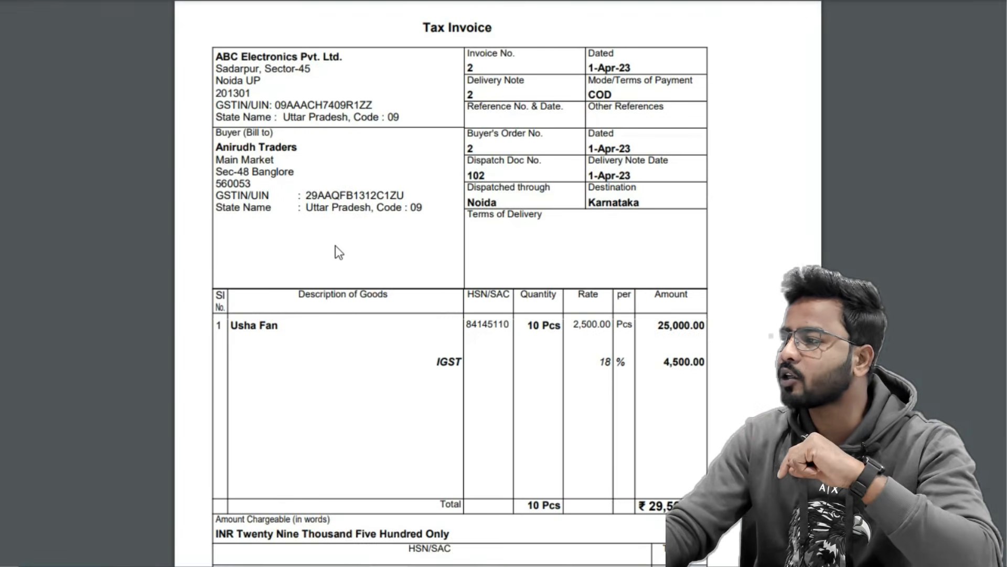